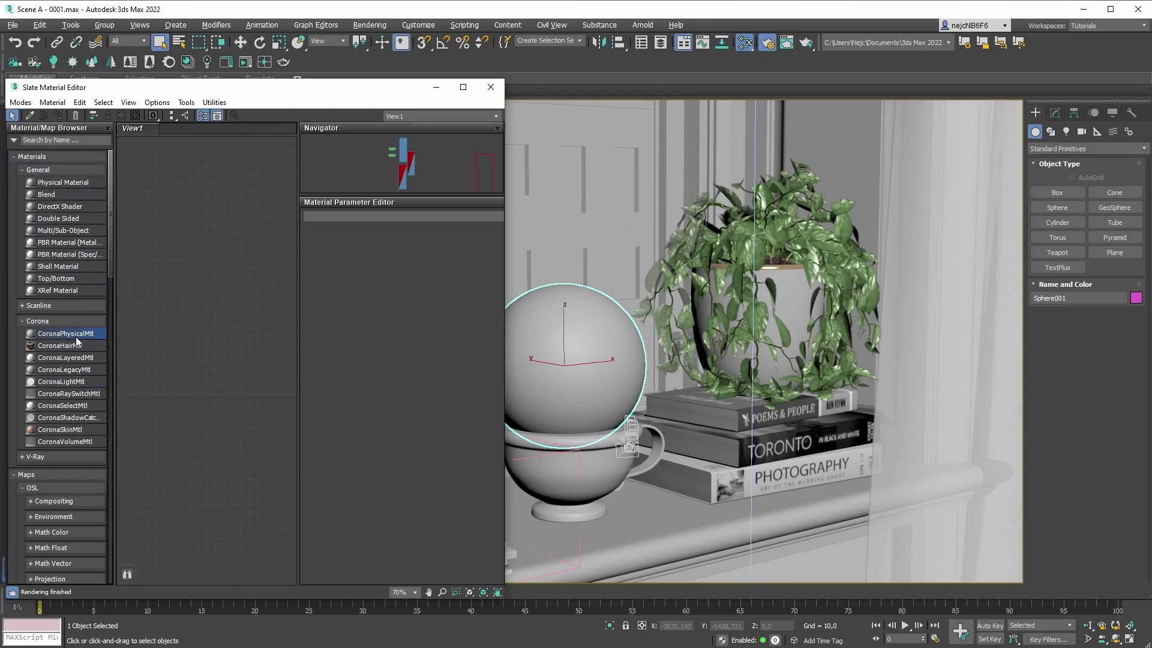
Step: Add a CoronaPhysicalMtl to the material node view and show its parameters
left_click_drag(230, 301, 234, 301)
double_click(234, 300)
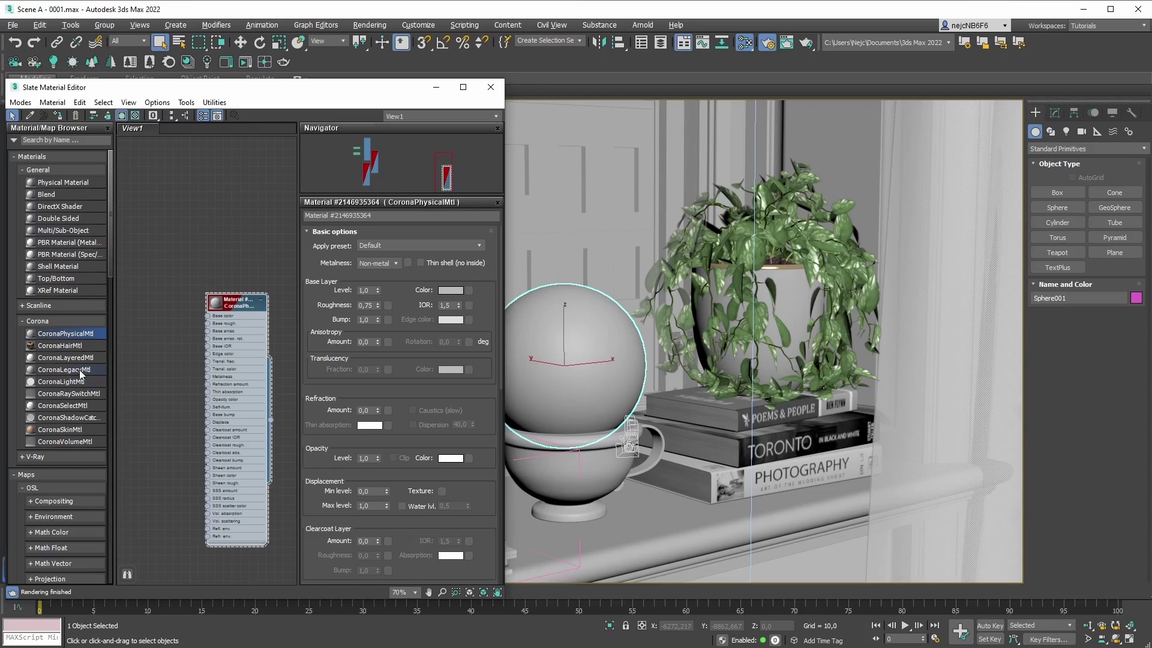
Step: Add a CoronaLegacyMtl beside the physical material to view its parameters, and delete it again
left_click_drag(84, 369, 165, 325)
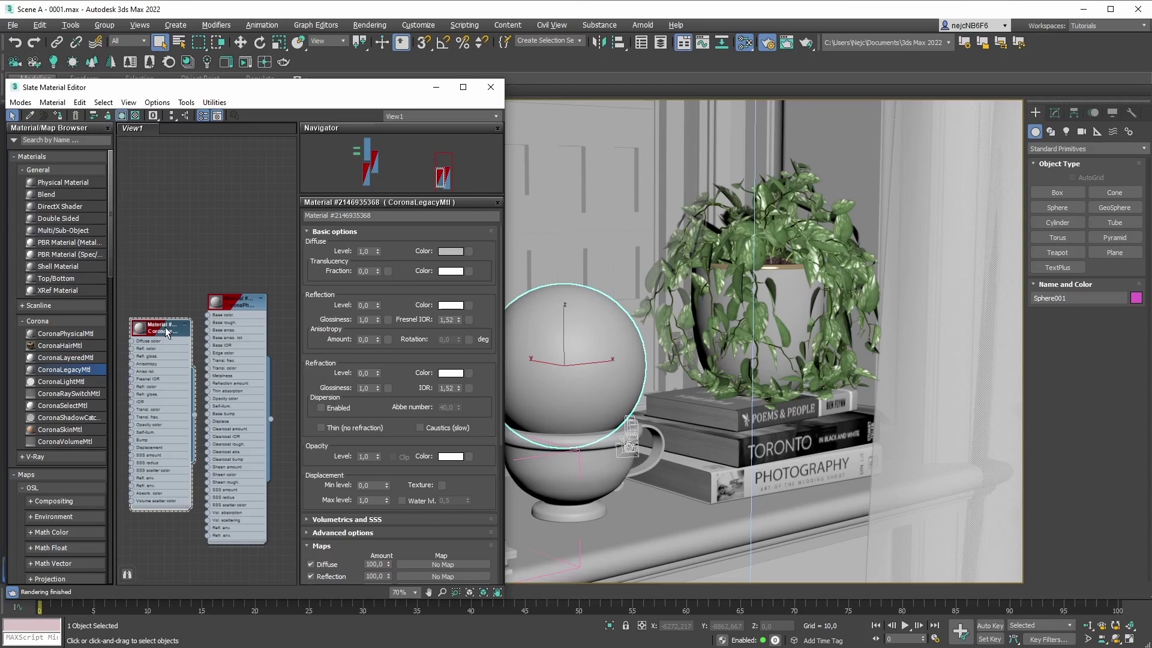
key("Delete")
double_click(243, 302)
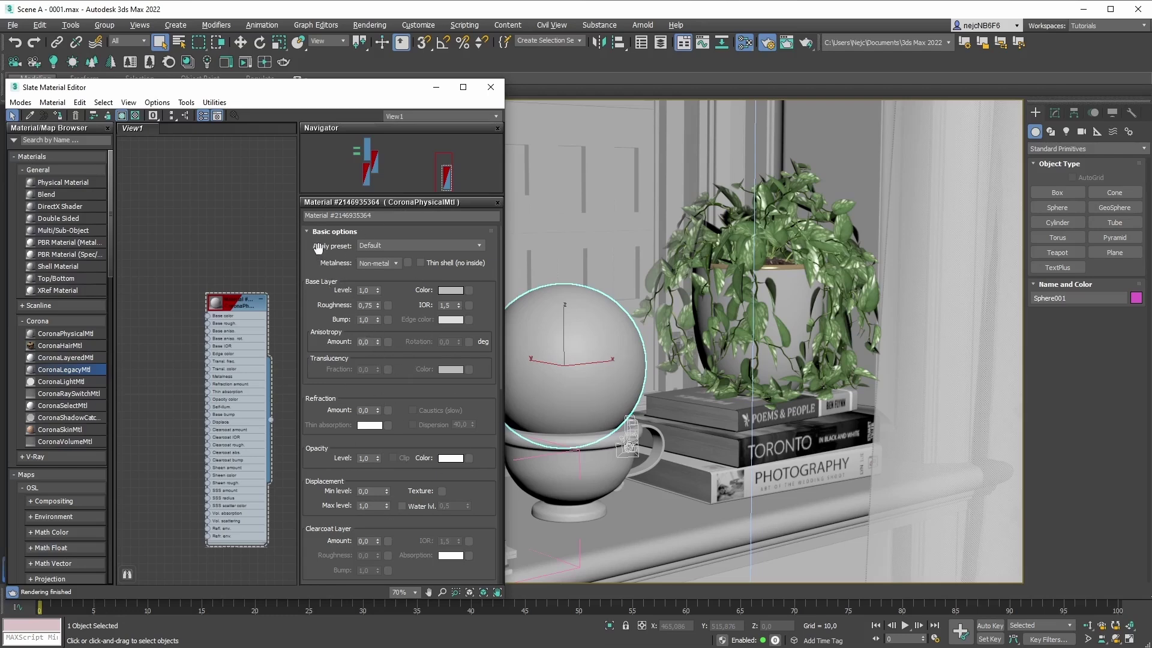
Step: Browse the physical material's presets and apply the Glass preset
left_click(480, 246)
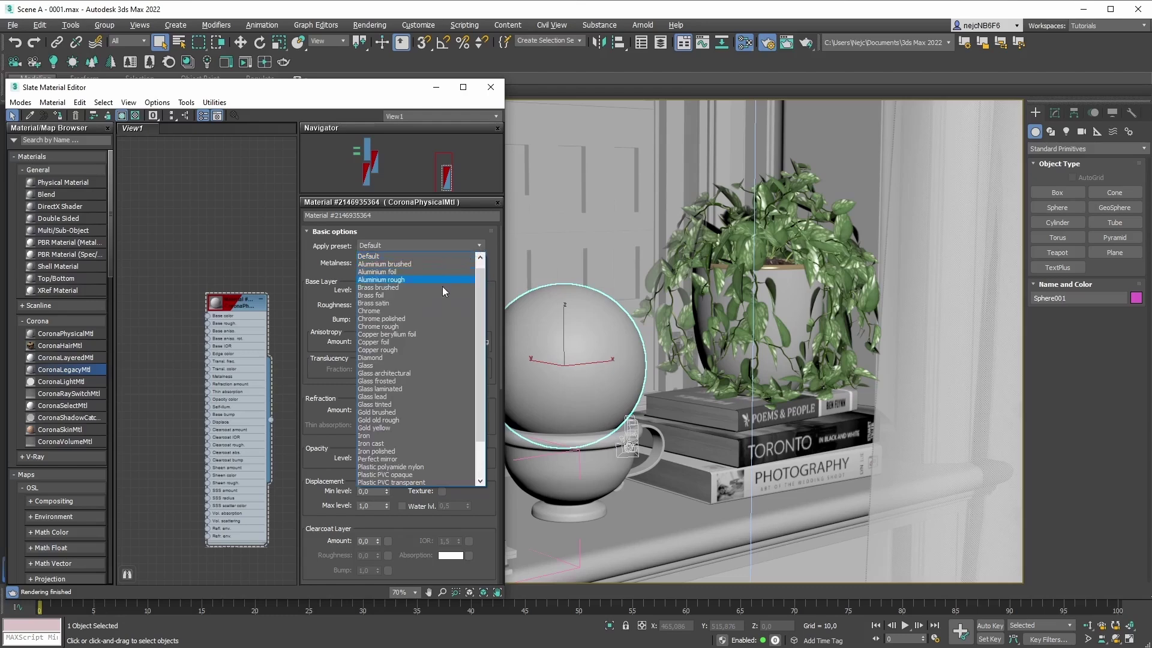
scroll(478, 351, "down", 2)
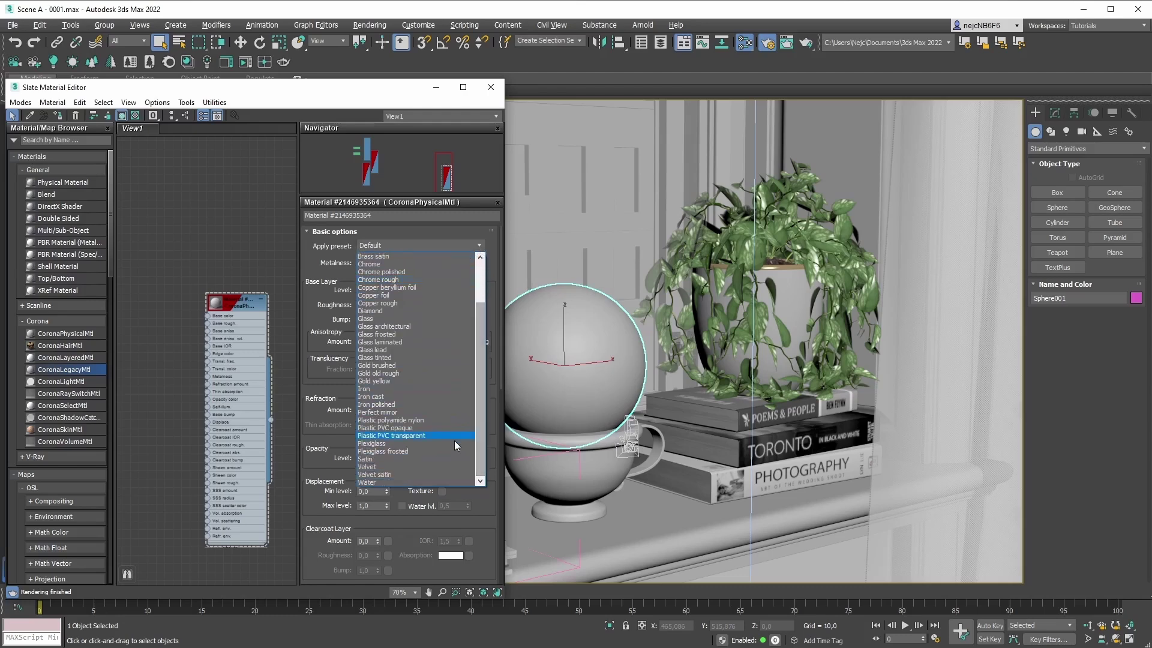
scroll(481, 420, "up", 3)
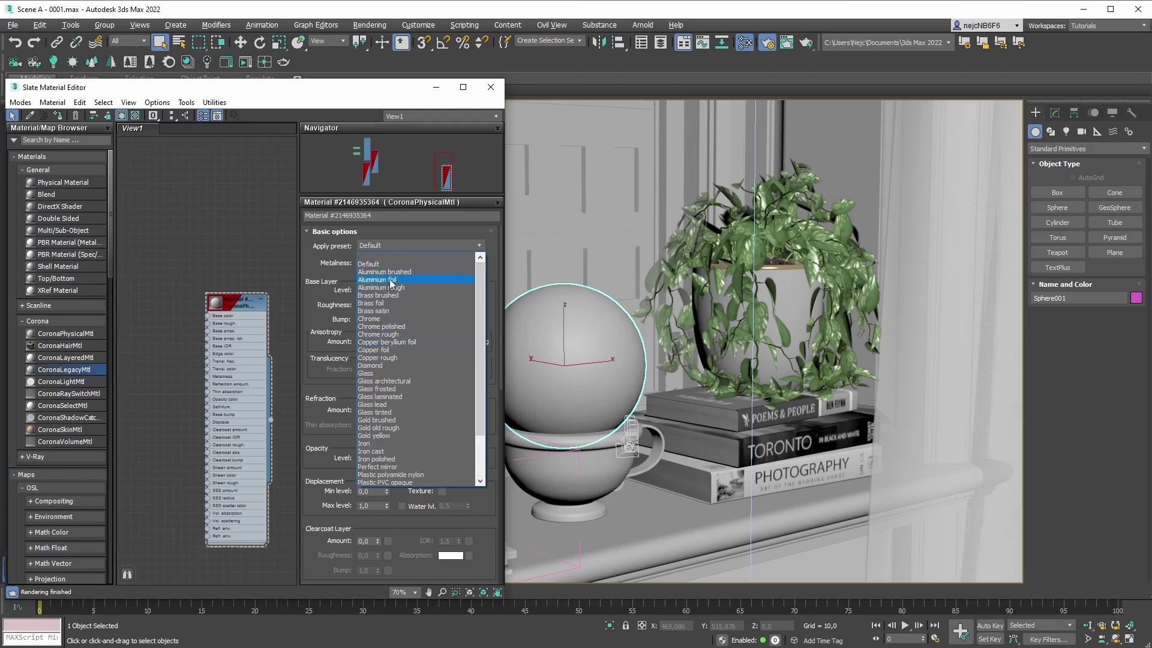
scroll(481, 318, "down", 2)
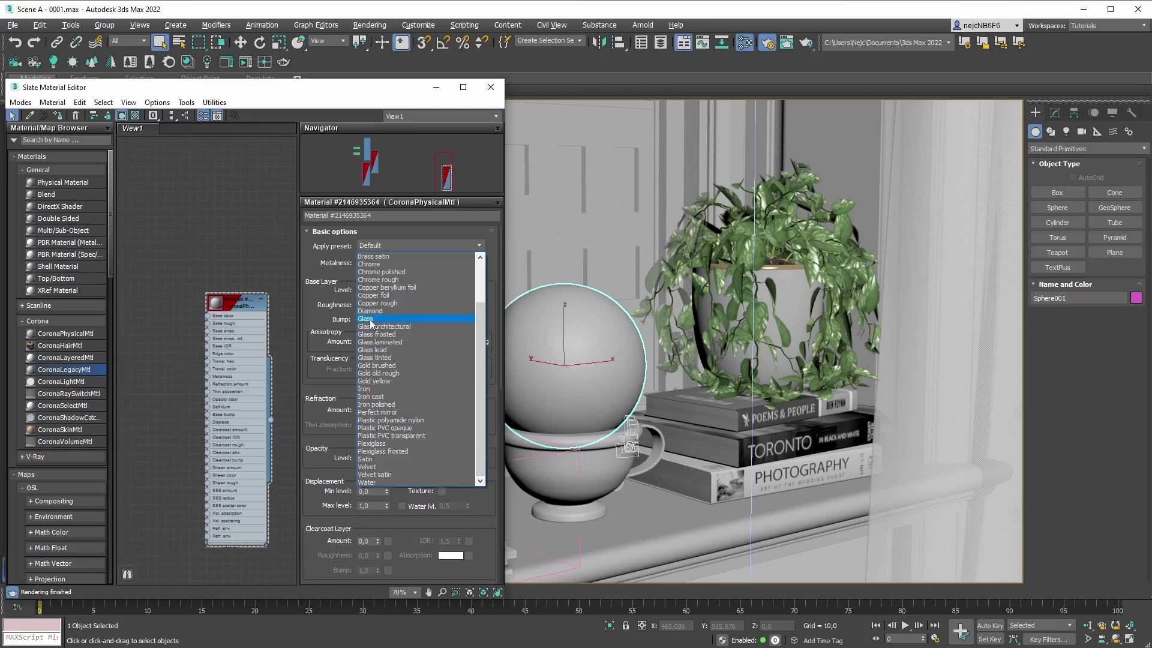
left_click(370, 320)
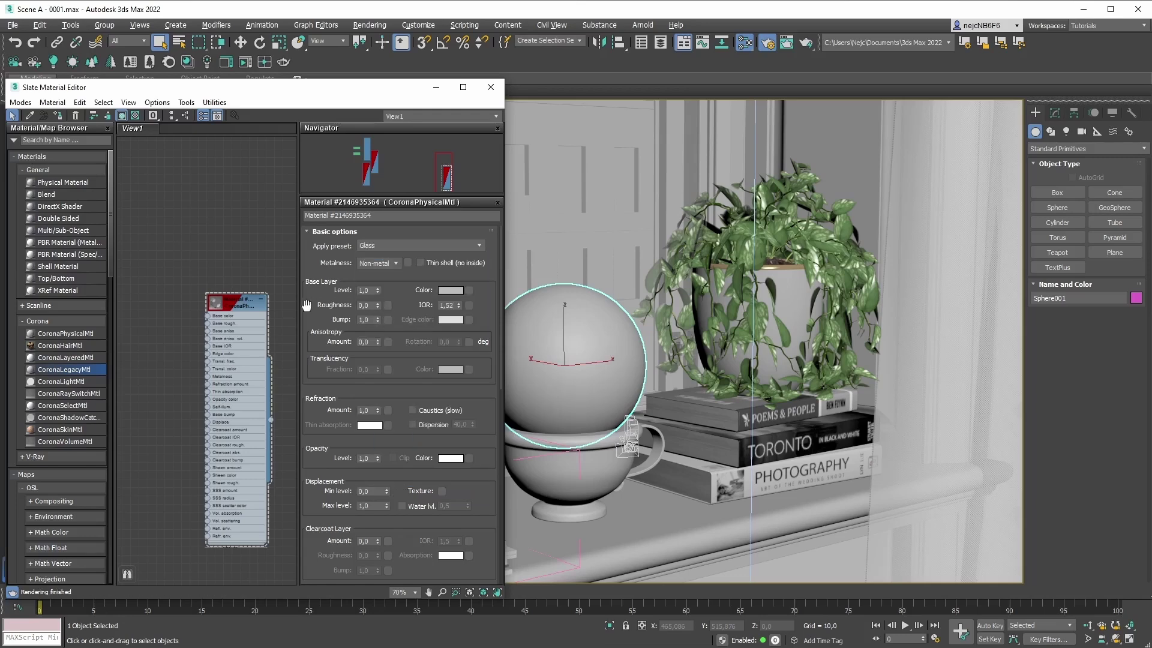
Step: Enlarge the preview sphere on the physical material's node
left_click(215, 307)
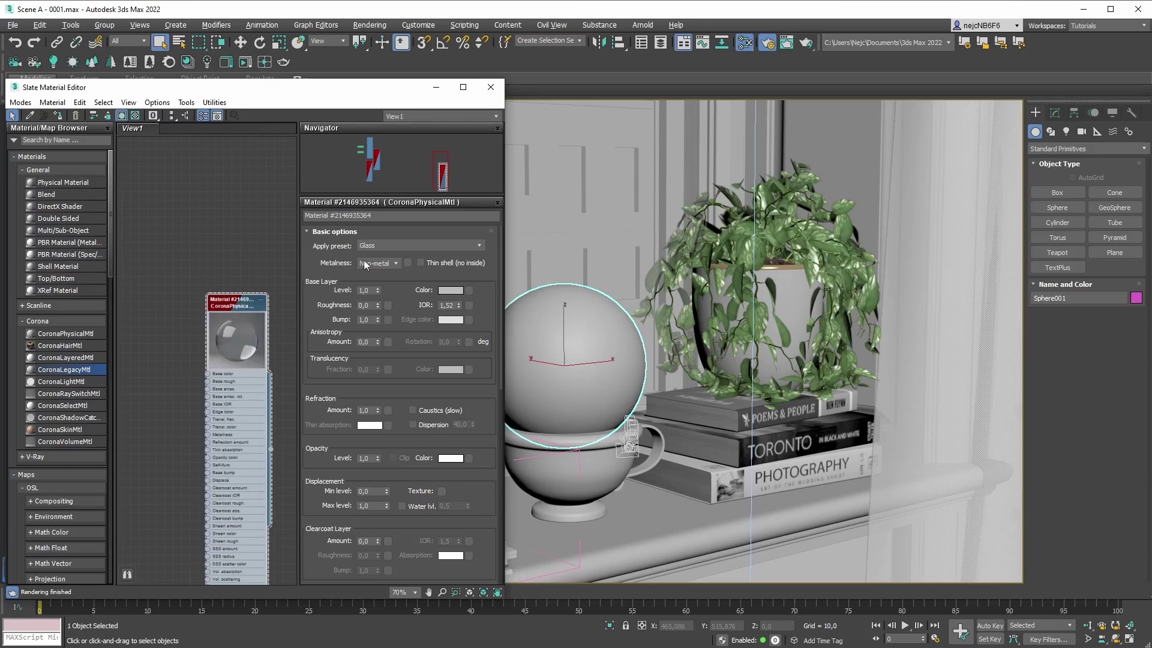
double_click(244, 349)
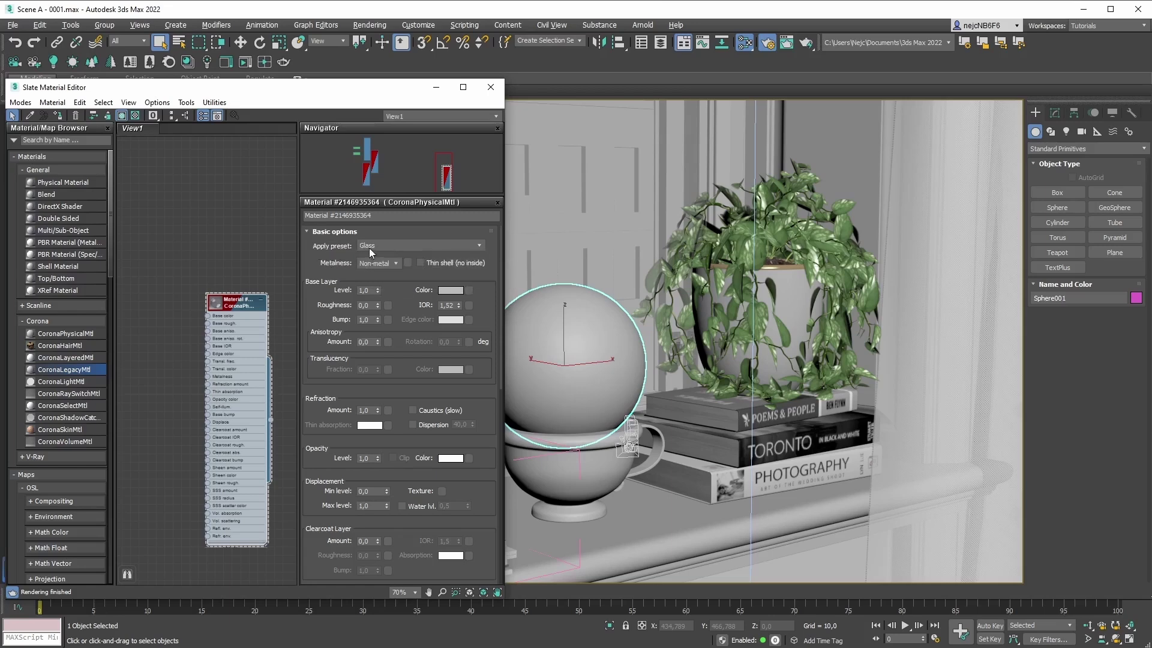
double_click(215, 304)
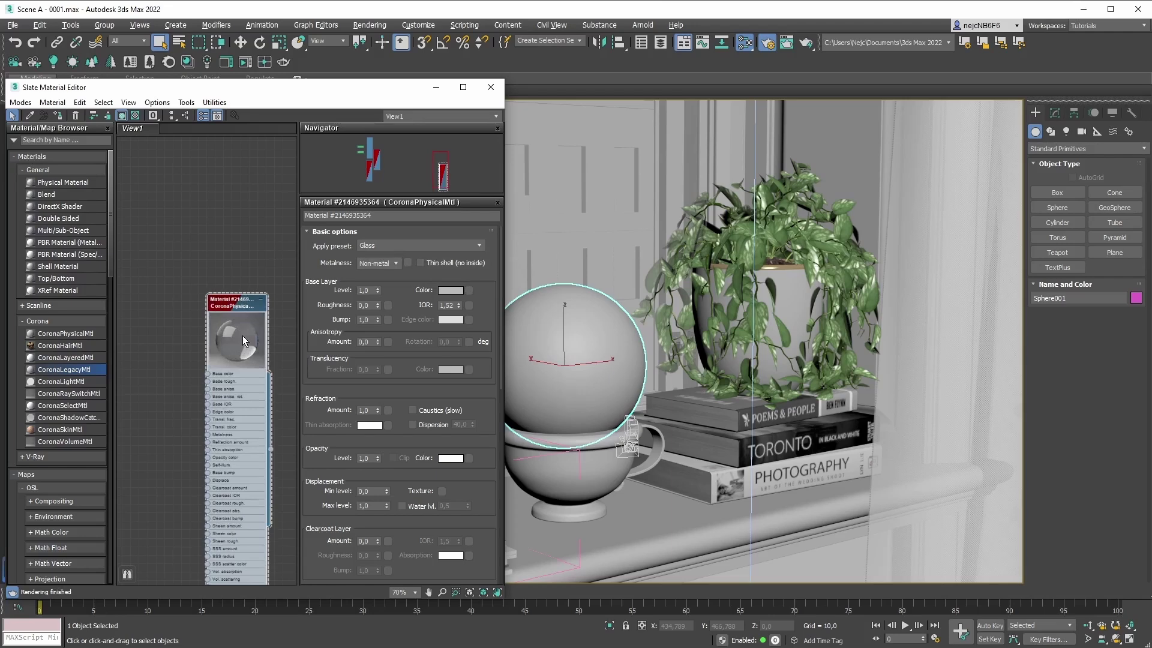
Step: Switch the physical material to the Chrome polished preset
left_click(481, 246)
left_click_drag(481, 325, 484, 286)
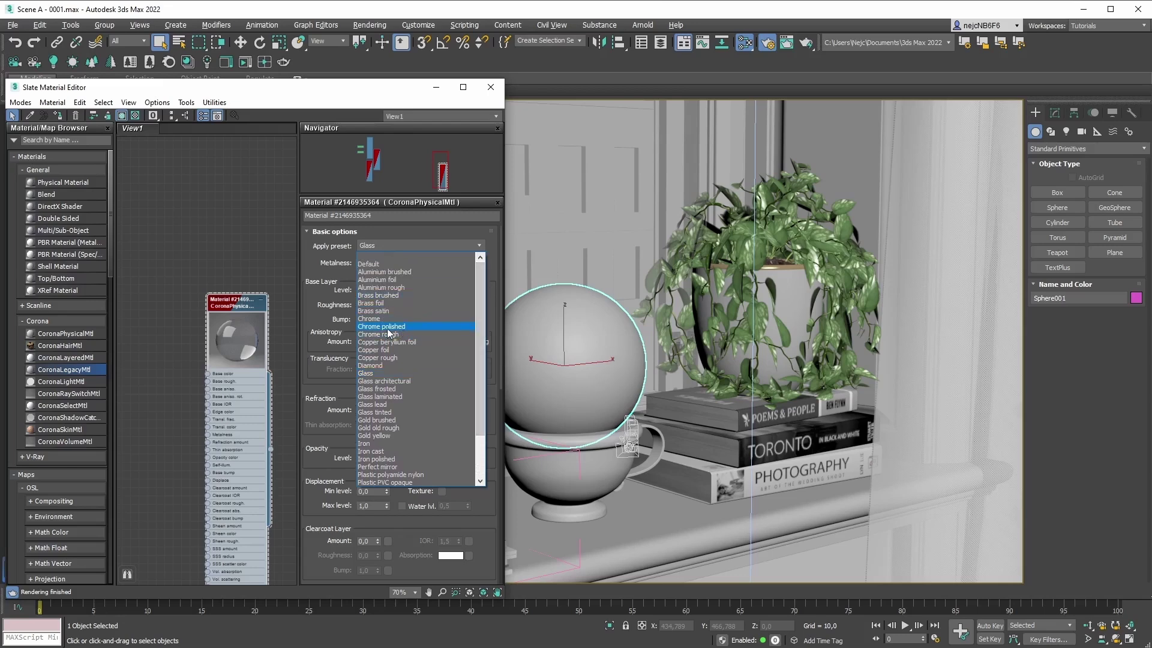
left_click(374, 327)
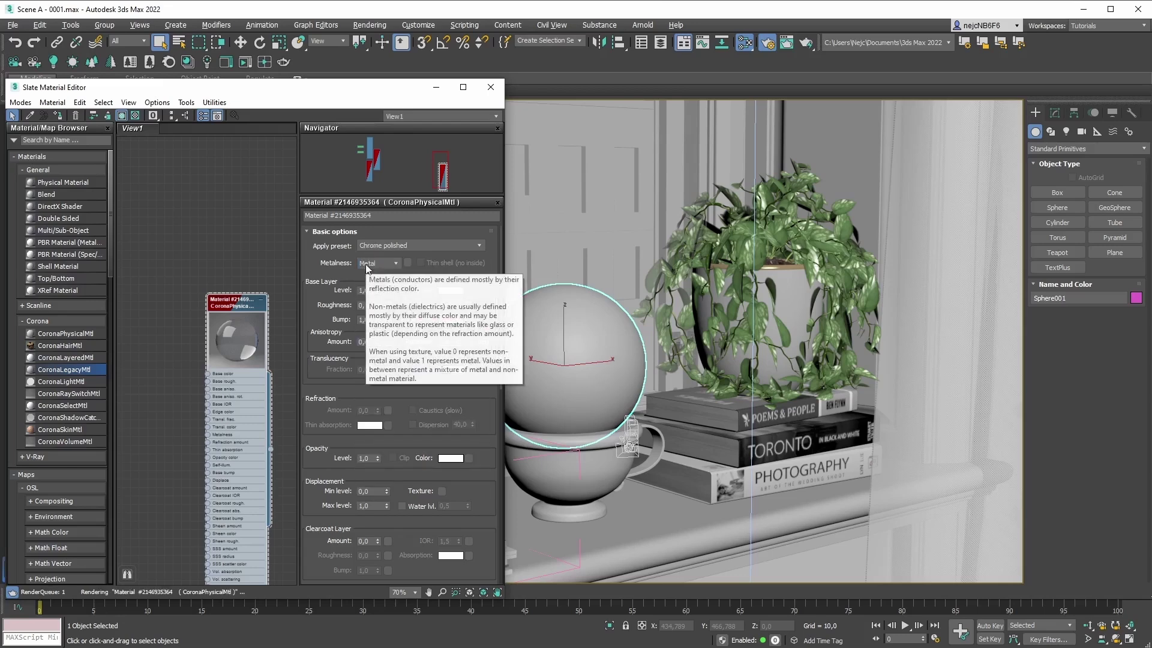
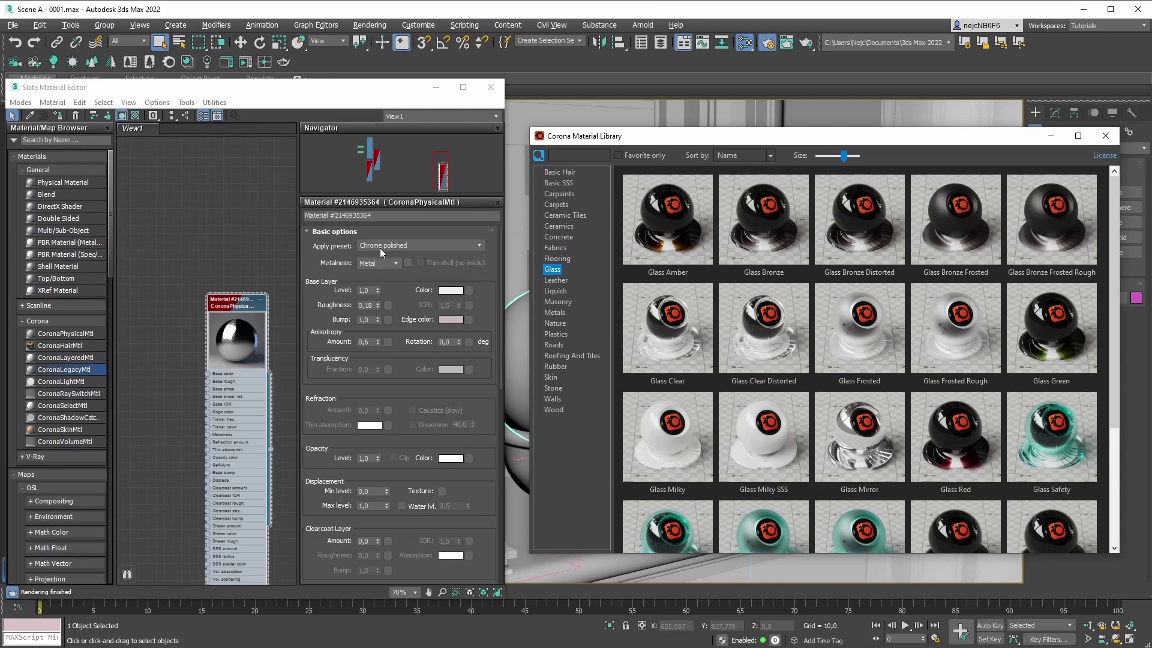
Step: Dismiss the Corona Material Library and start interactive rendering of the Camera_3 view beside the material editor
left_click(360, 276)
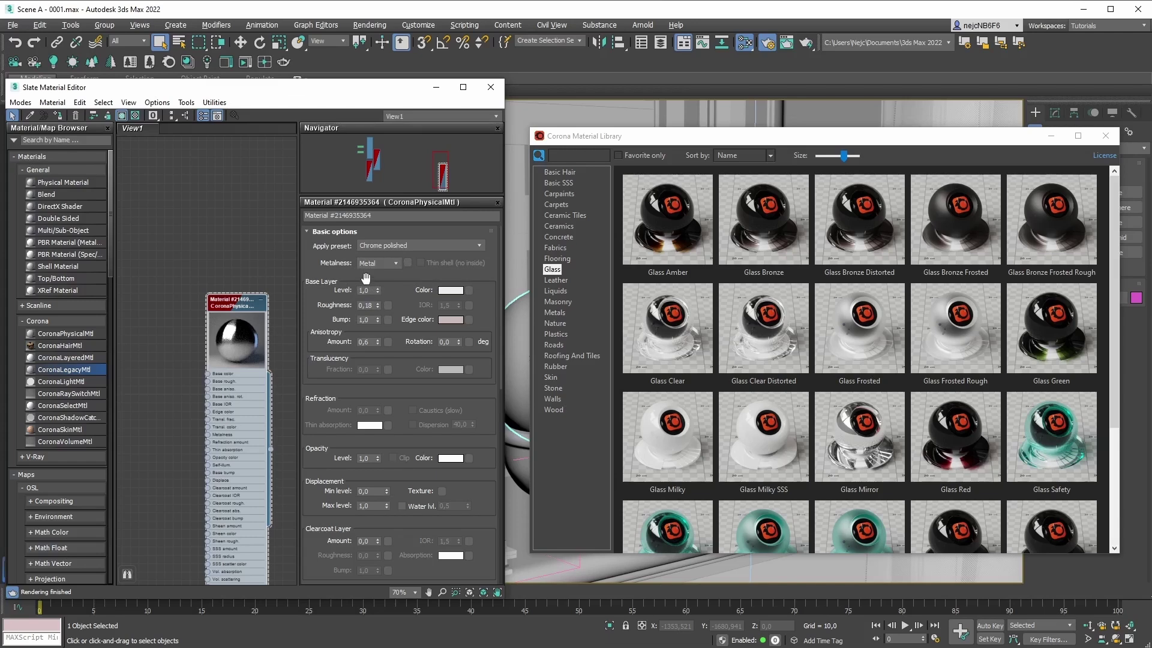
left_click_drag(578, 138, 1151, 137)
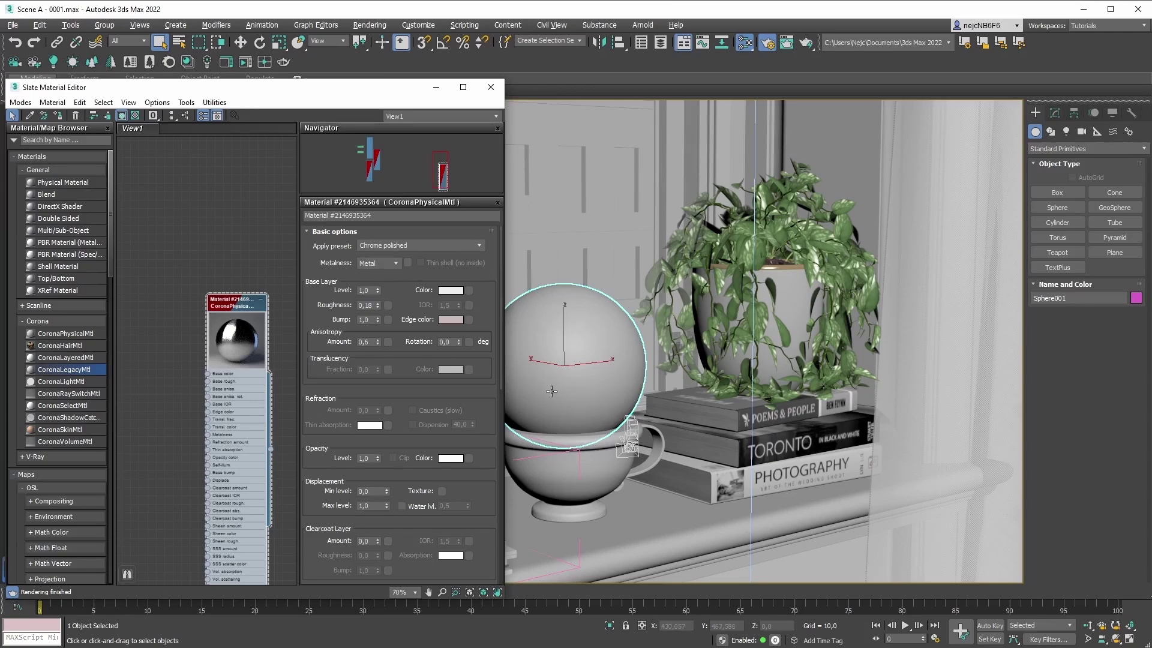
key("ctrl+i")
left_click_drag(668, 193, 576, 155)
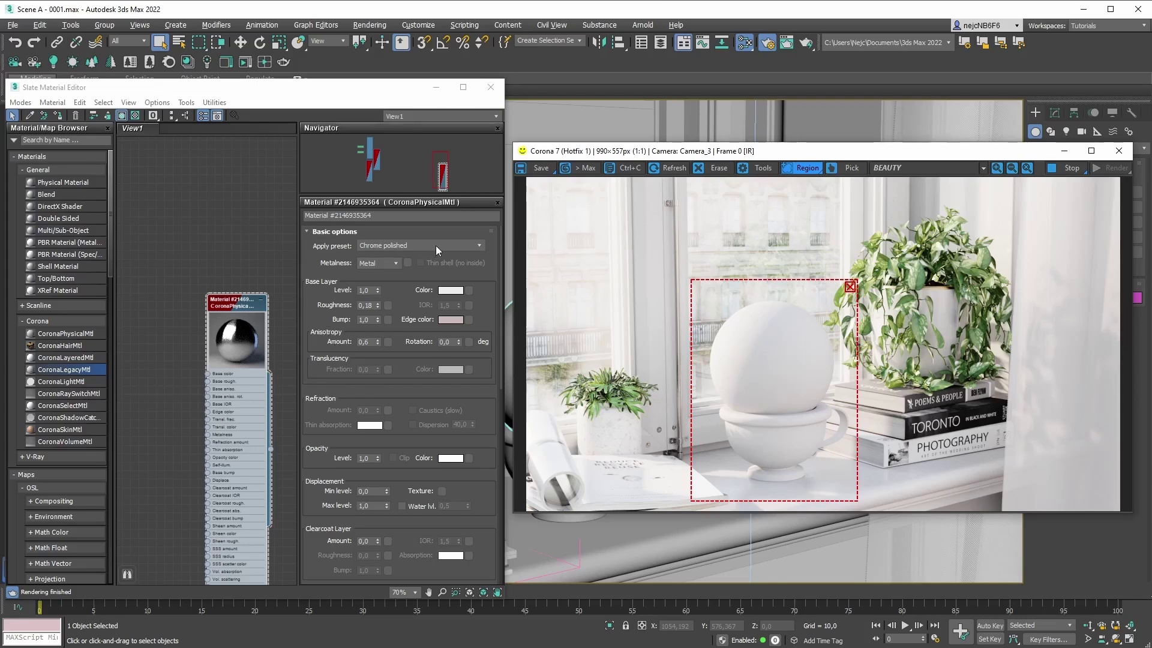
Step: Apply the Glass preset to the physical material
left_click(480, 246)
left_click(480, 246)
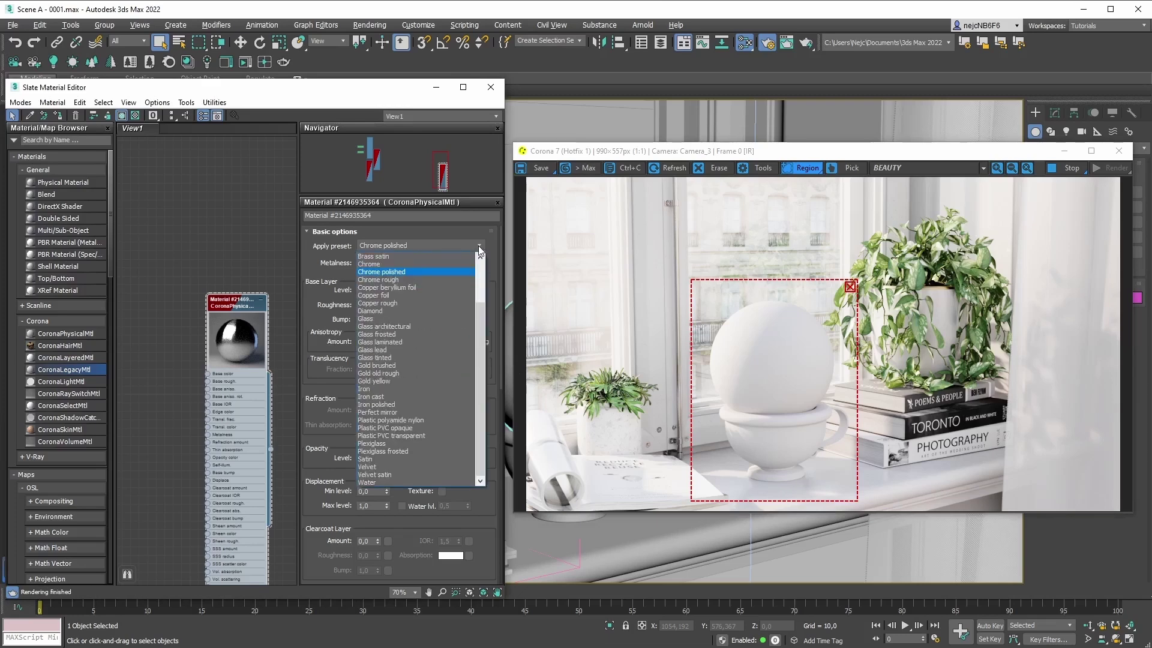
left_click(375, 318)
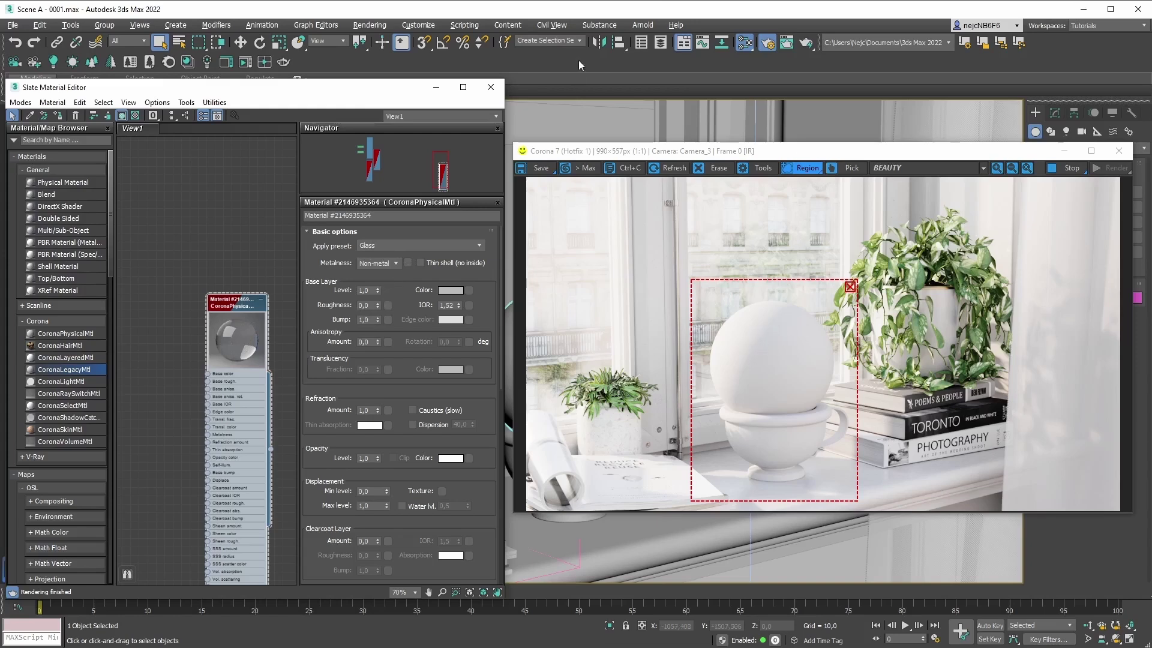
Step: Select the Snow Globe - Glass selection set and assign the glass material to it
left_click(581, 41)
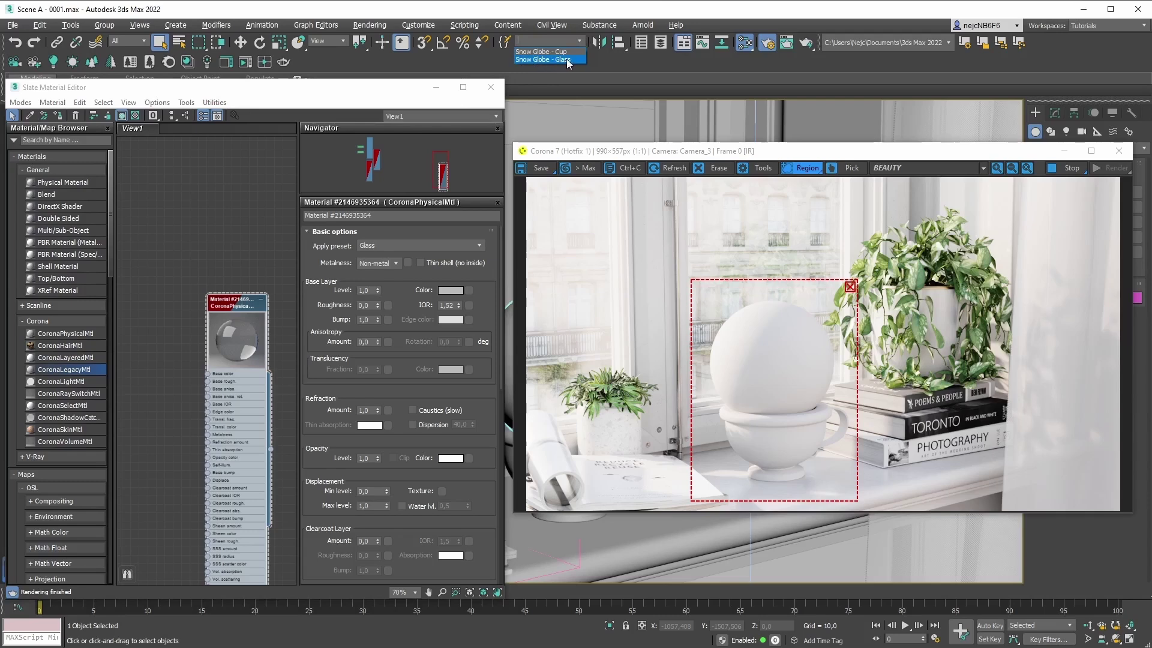
left_click(561, 59)
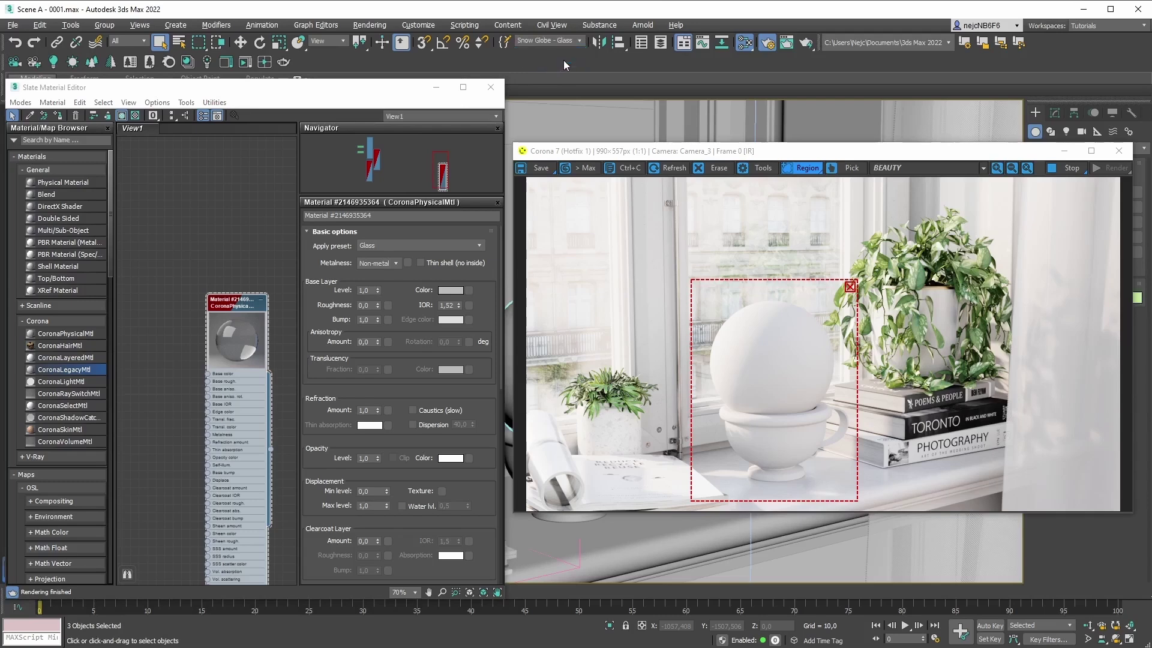
left_click(58, 116)
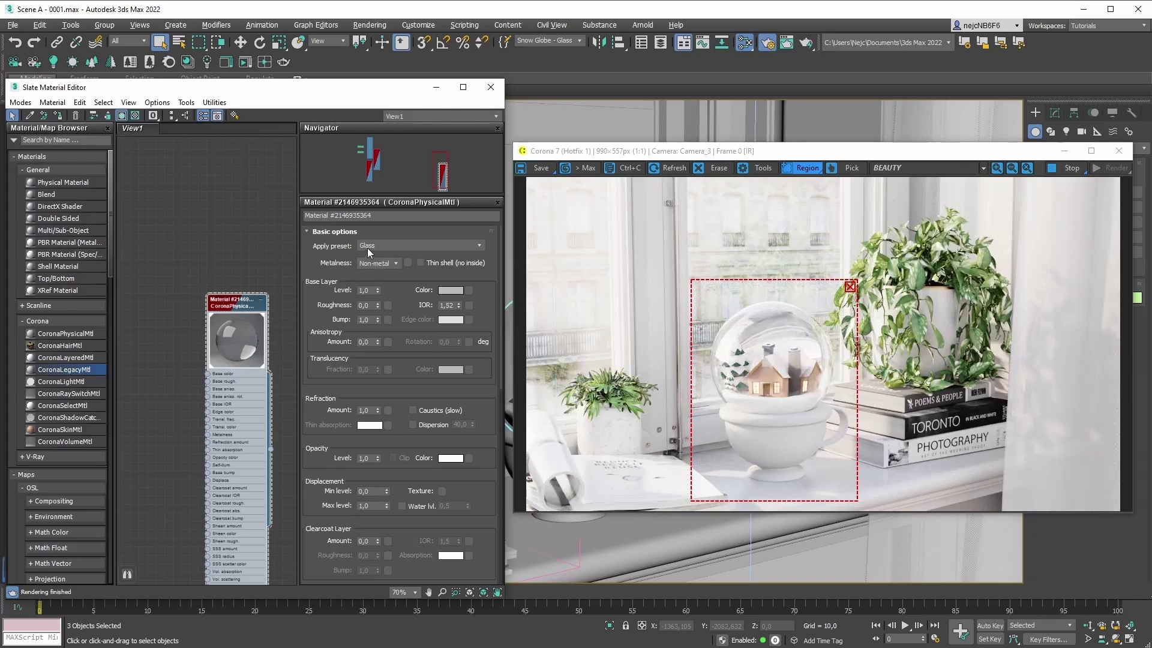
Step: Set the glass material's base layer IOR to 1,4
double_click(447, 305)
type("1,4")
key("Return")
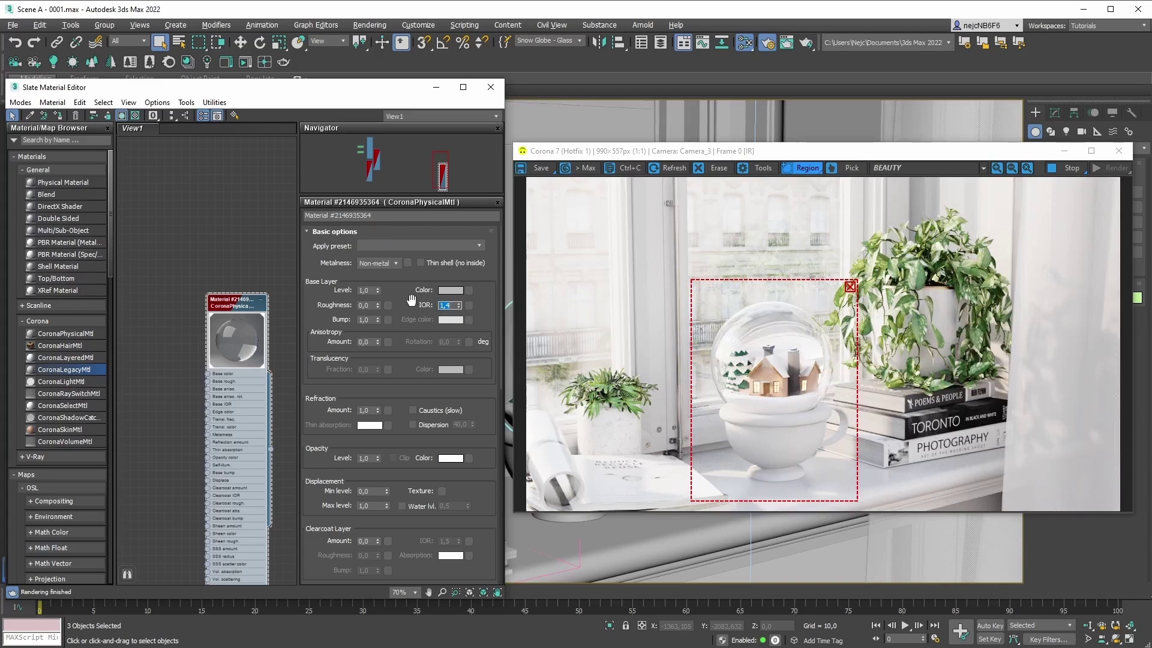
Step: Add a second CoronaPhysicalMtl, collapse the glass node's preview, and give the new material the Plastic PVC opaque preset
left_click_drag(65, 333, 155, 229)
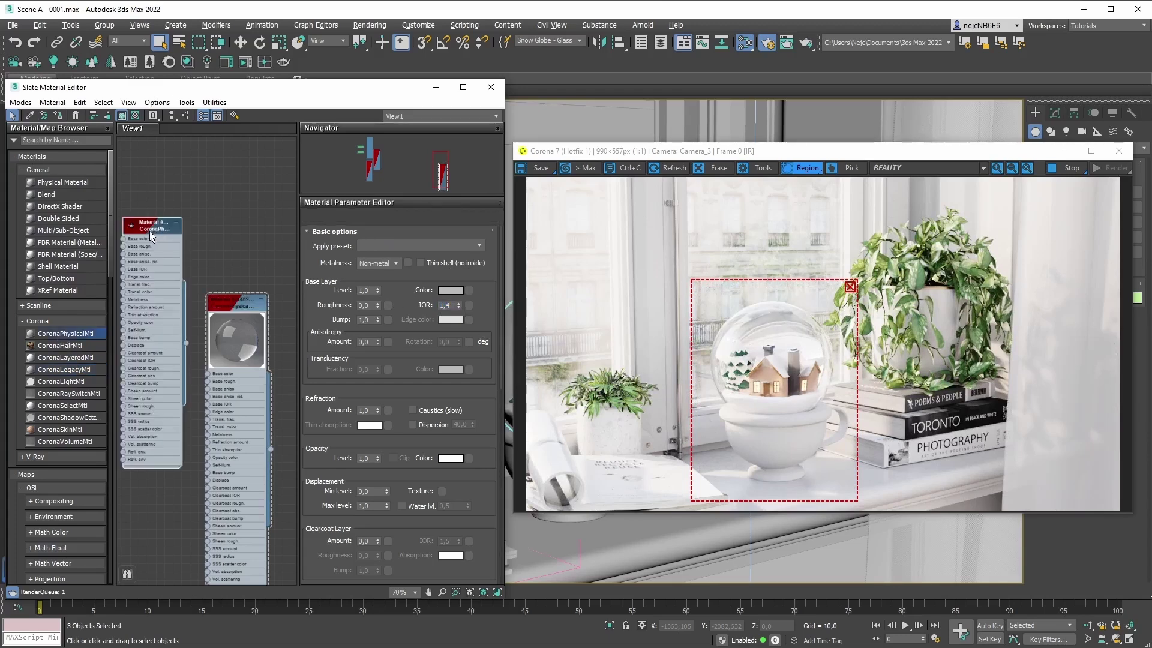
double_click(243, 339)
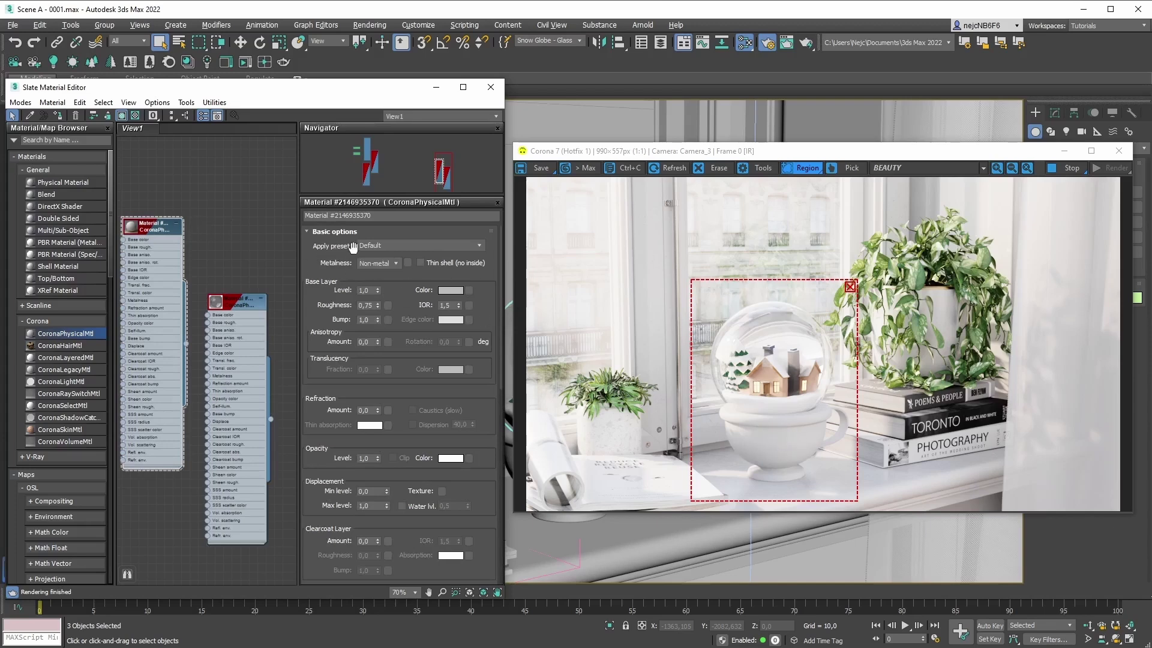
left_click(480, 246)
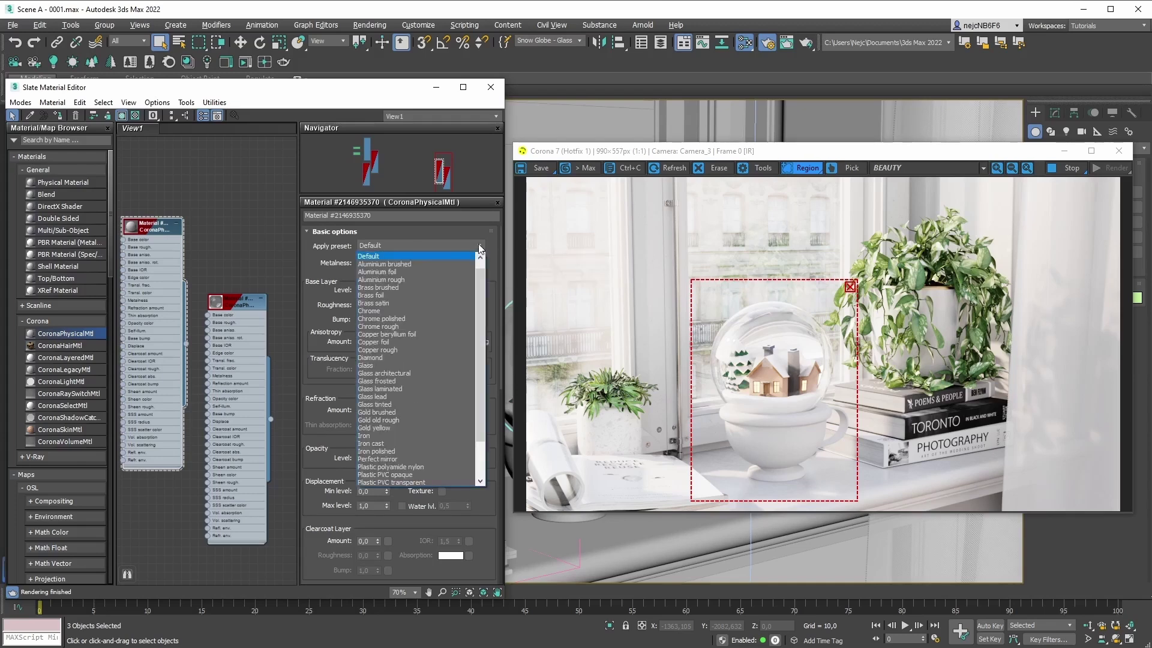
scroll(480, 311, "down", 2)
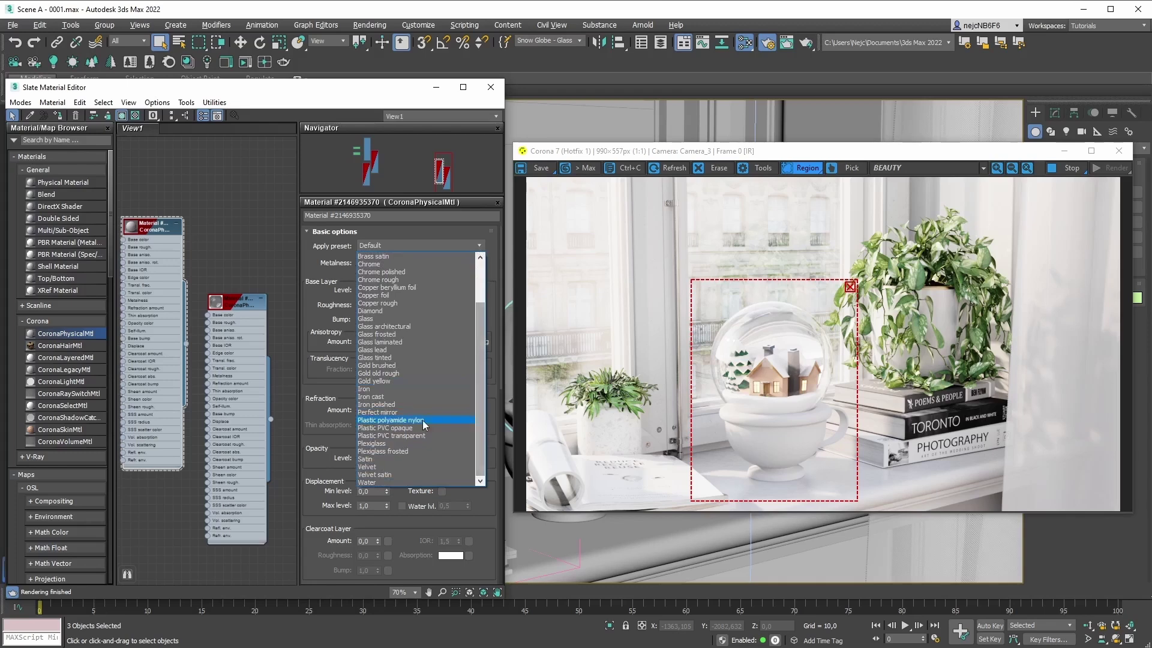
left_click(404, 430)
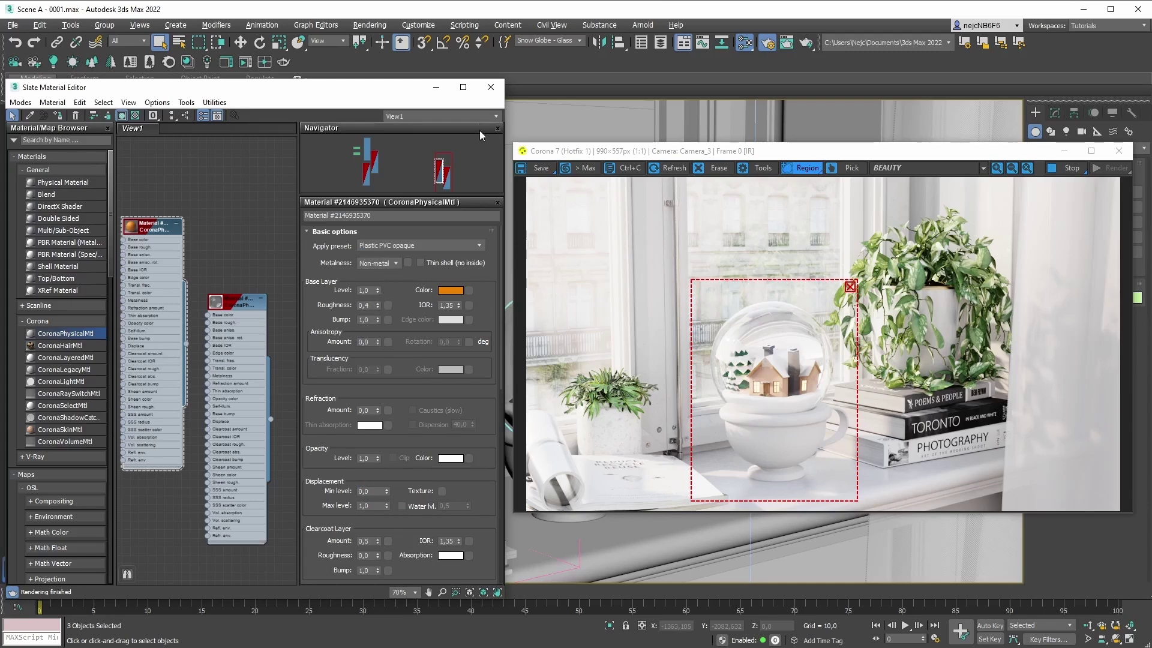
Step: Select the Snow Globe - Cup selection set and assign the Plastic PVC opaque material to it
left_click(549, 40)
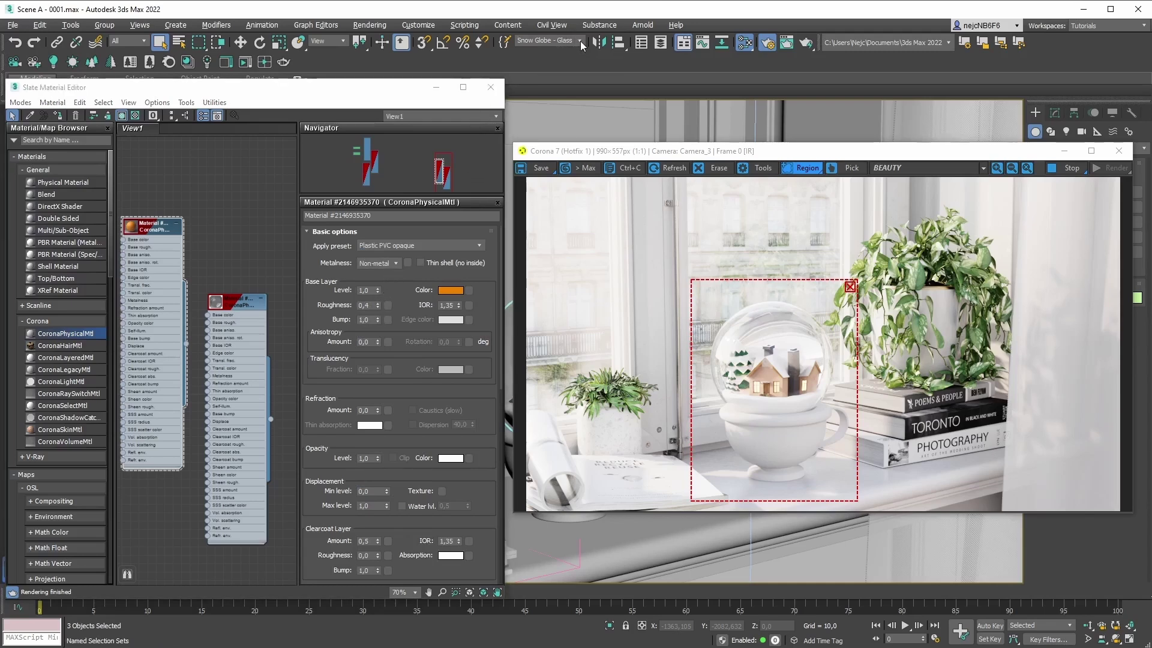
left_click(533, 53)
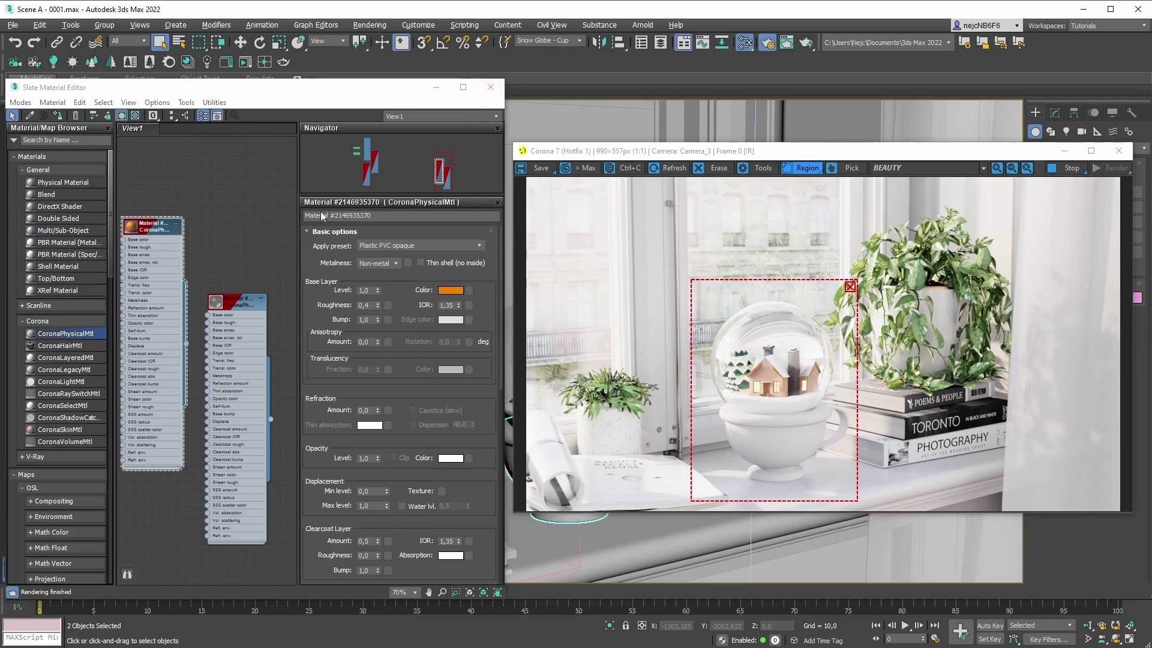
left_click(58, 115)
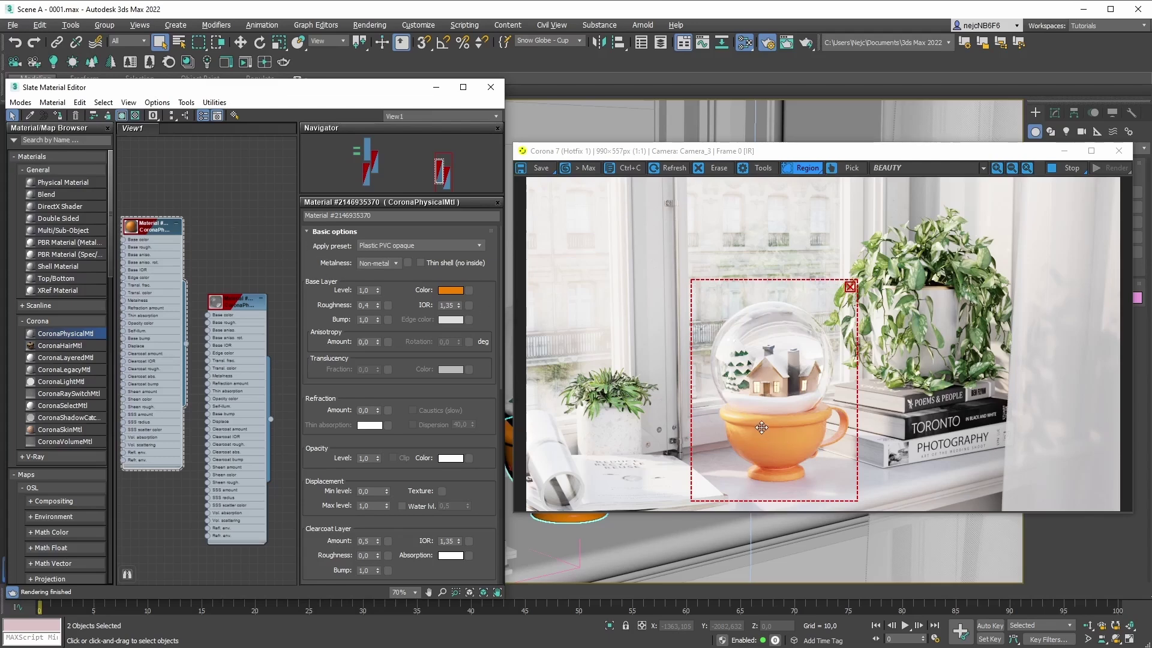
Step: Change the cup material's base color to dark red, hex A20E0E
left_click(449, 290)
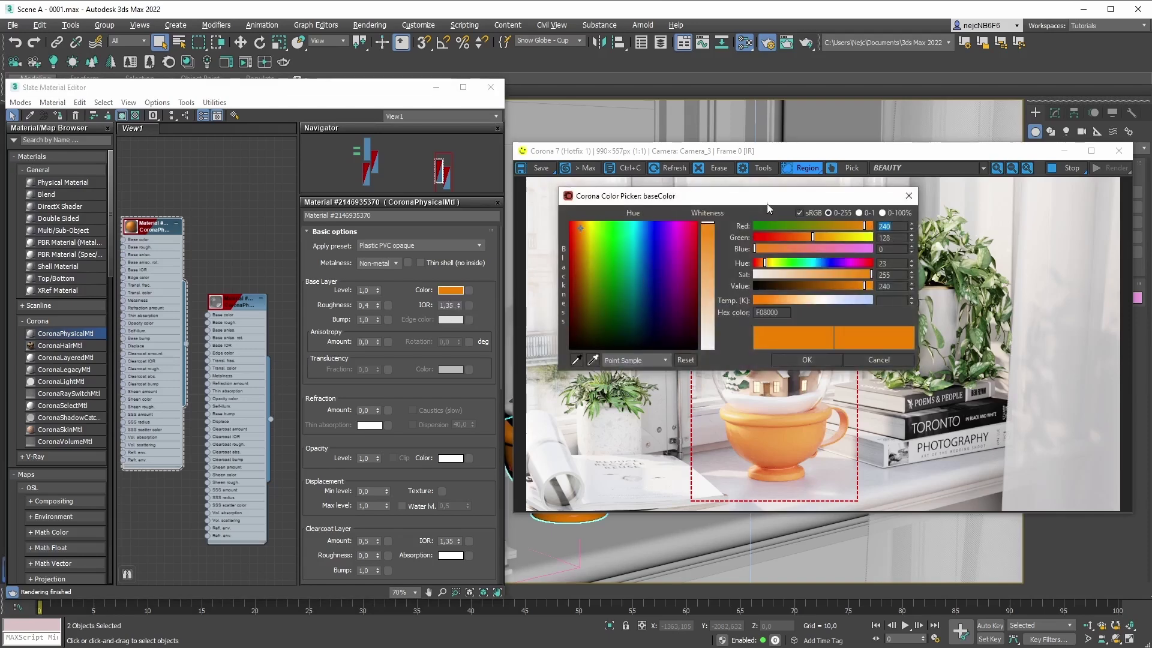
left_click_drag(765, 206, 419, 186)
left_click_drag(465, 222, 383, 218)
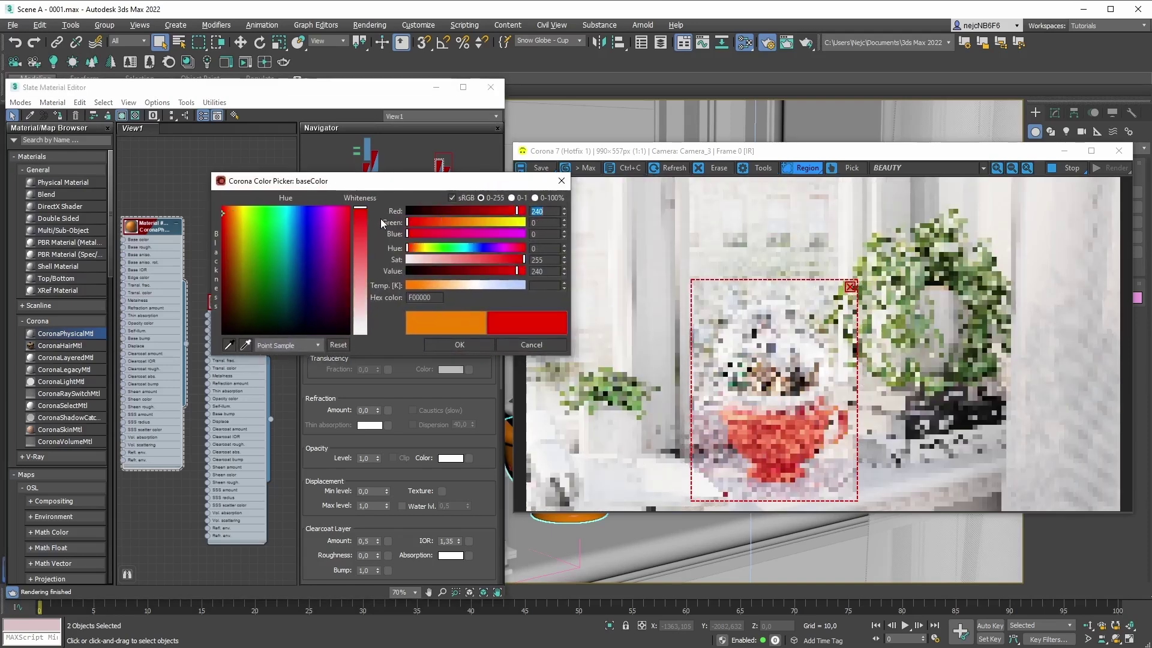
left_click_drag(516, 270, 481, 271)
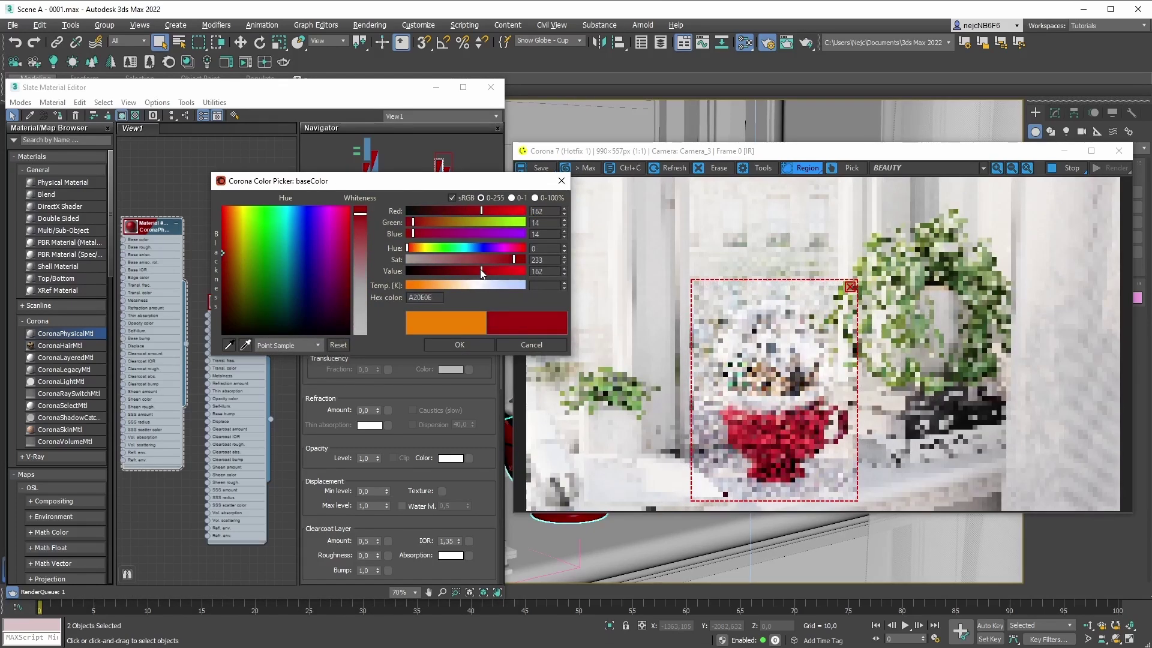
left_click(460, 345)
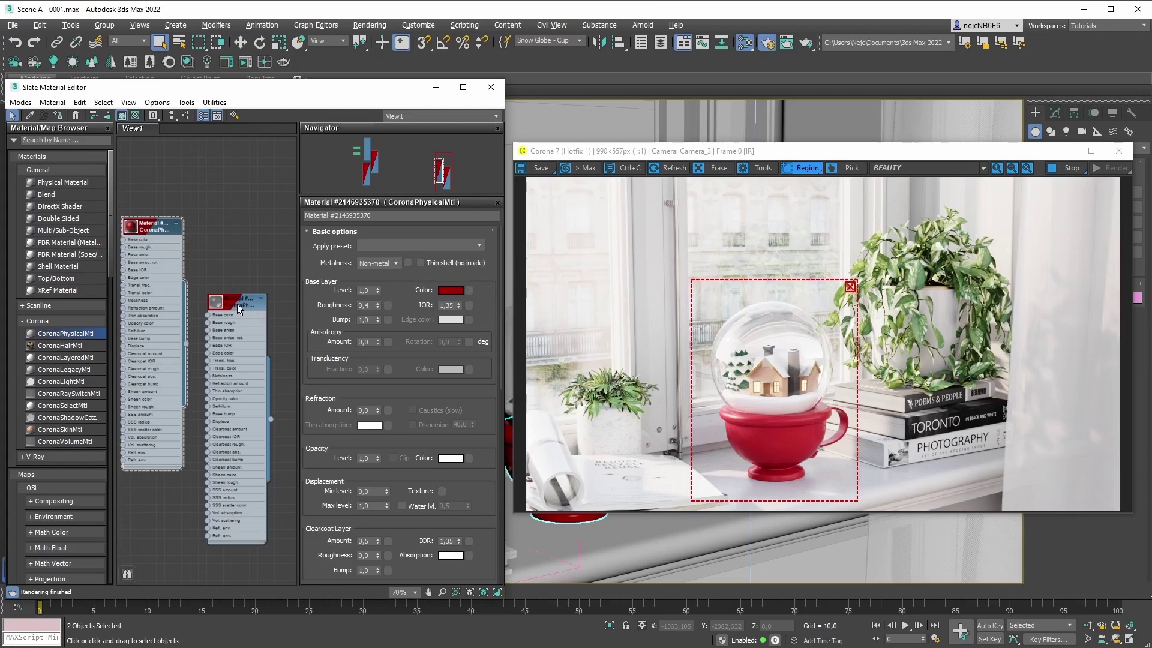
Step: Move the cup material's node to make room beside it and toggle Fast preview denoise during render in the render setup
left_click_drag(140, 233, 230, 186)
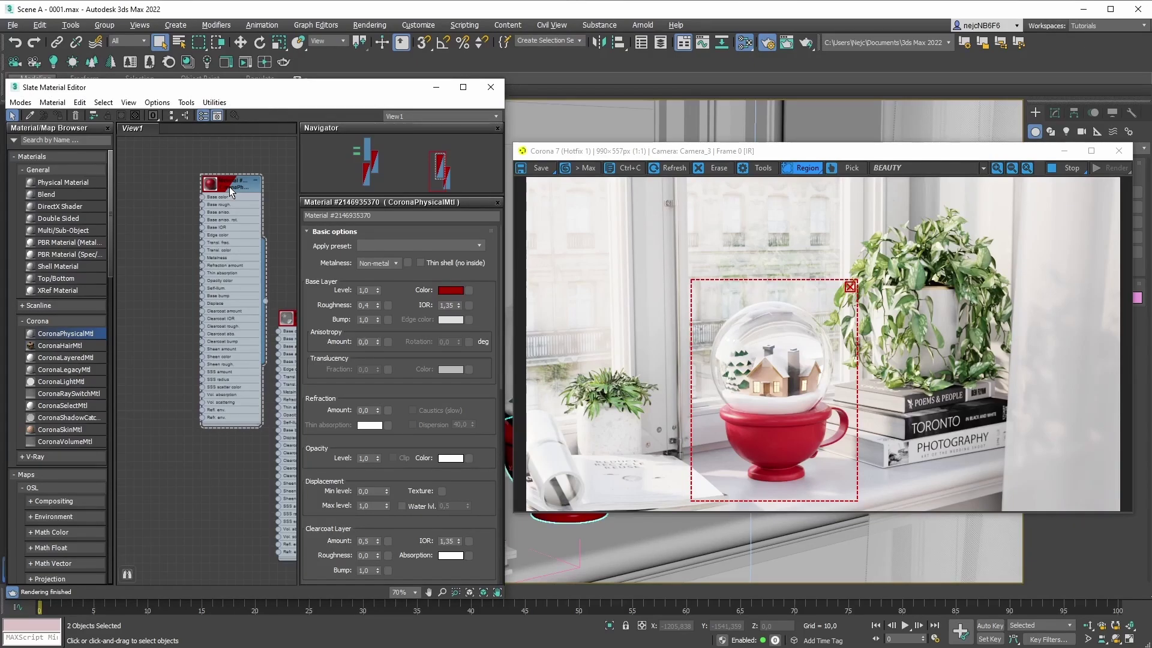
key("F10")
left_click_drag(213, 73, 387, 57)
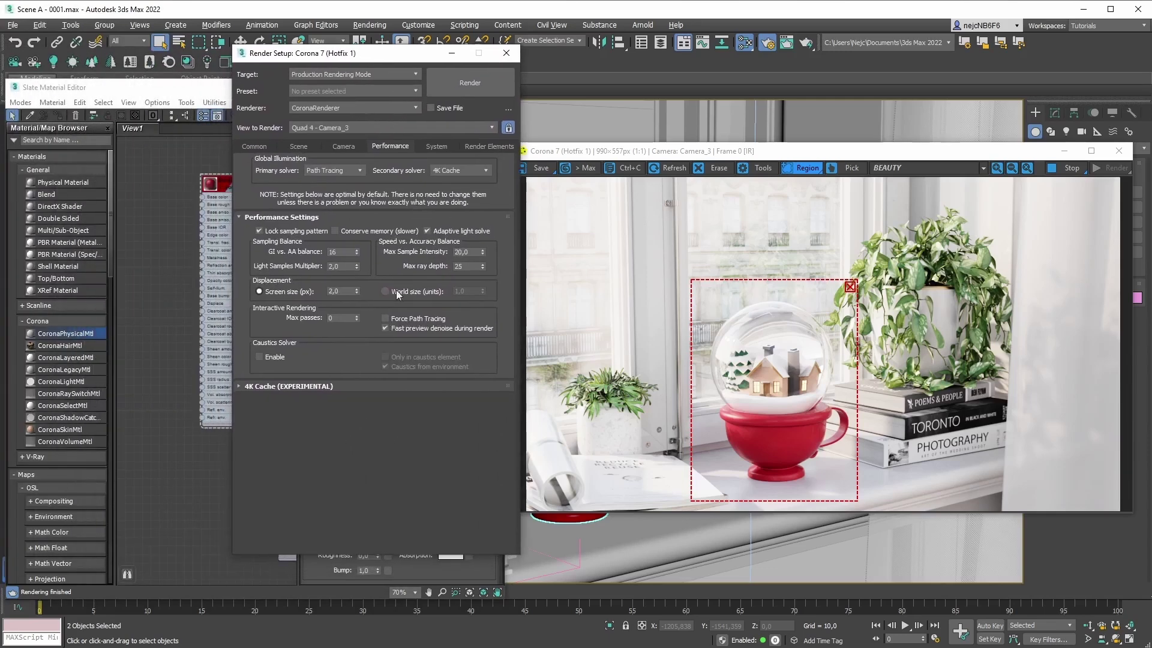
left_click(415, 328)
left_click(506, 53)
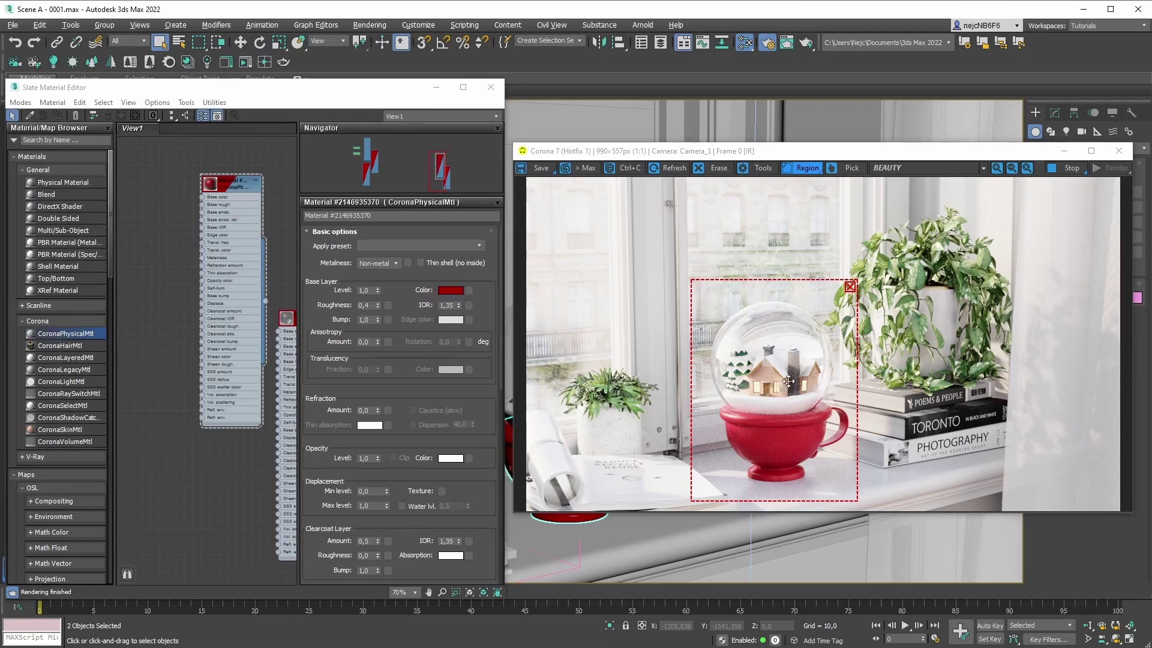
Step: Bring 3DCollective_TexturePack01_Dedos_0005_8K_Inv.jpg from the Tex folder in as a bitmap and connect it to the cup material's base roughness
key("alt+Tab")
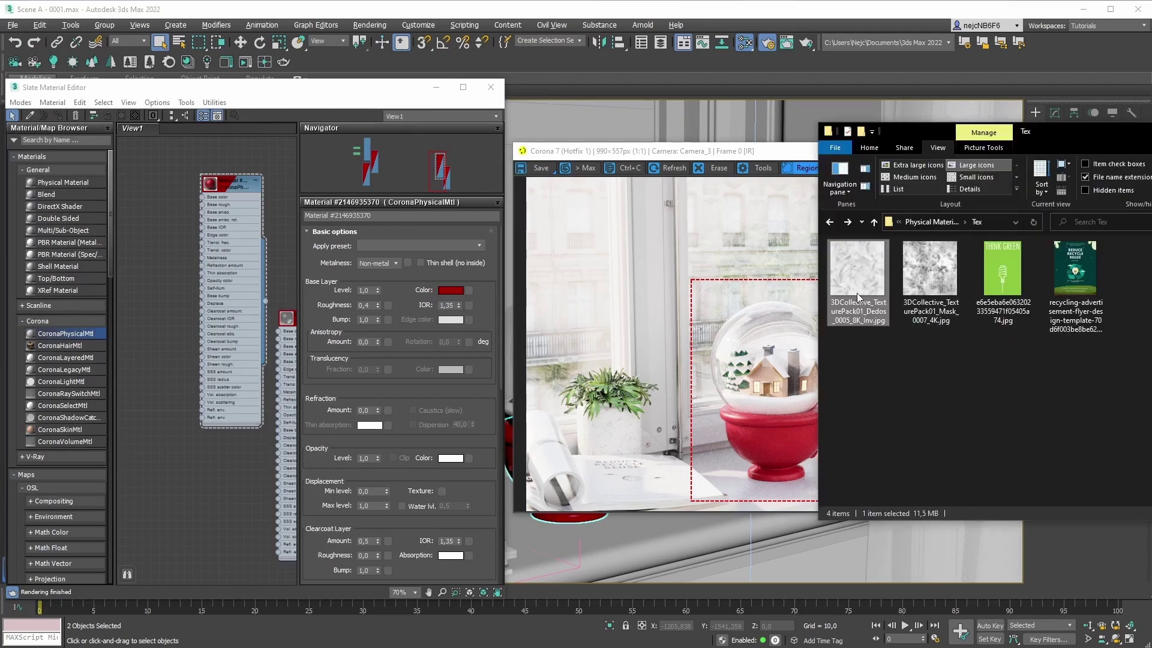
left_click_drag(861, 278, 146, 203)
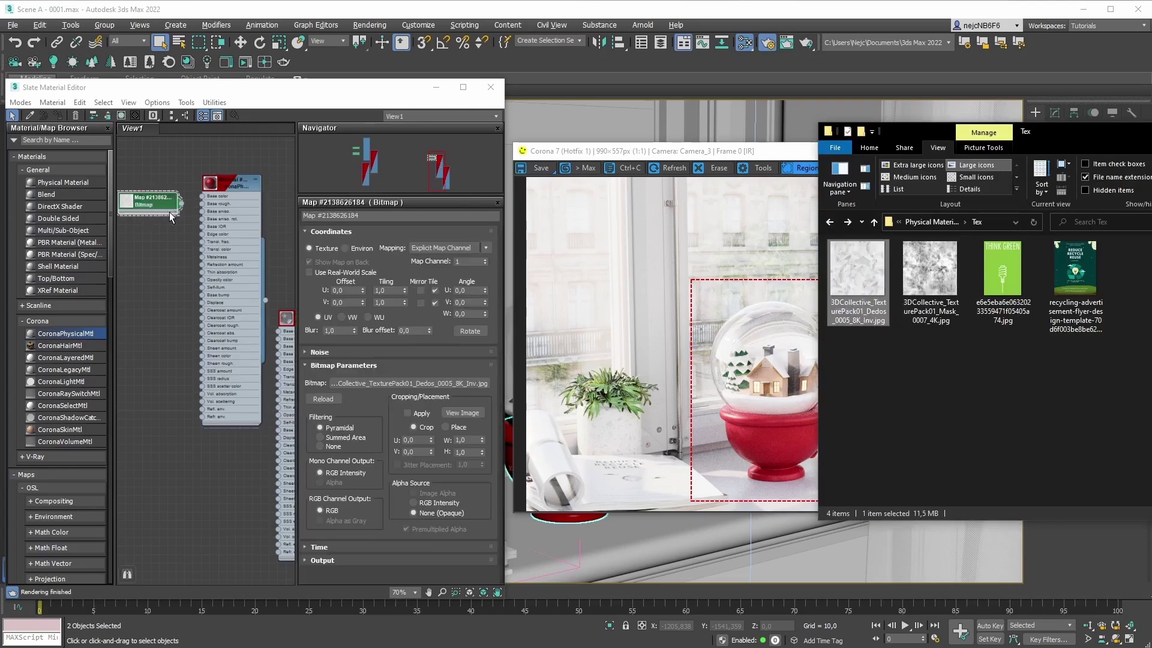
left_click(191, 212)
left_click_drag(182, 203, 203, 204)
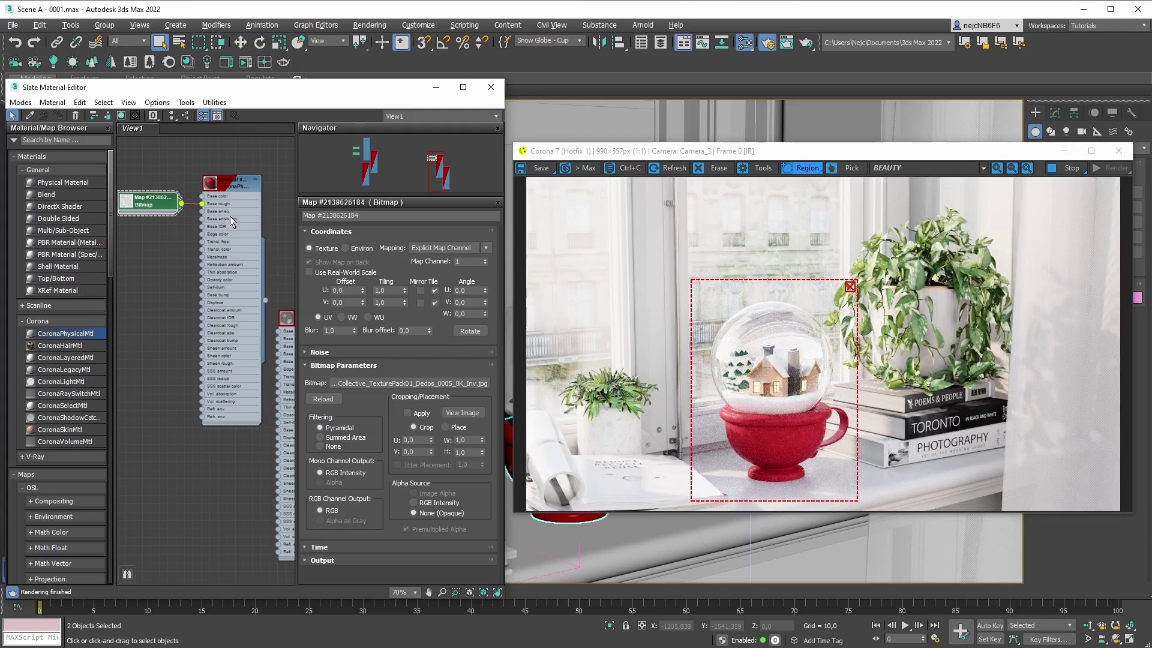
Step: Set the base roughness map amount to 50 in the cup material's maps options
double_click(234, 185)
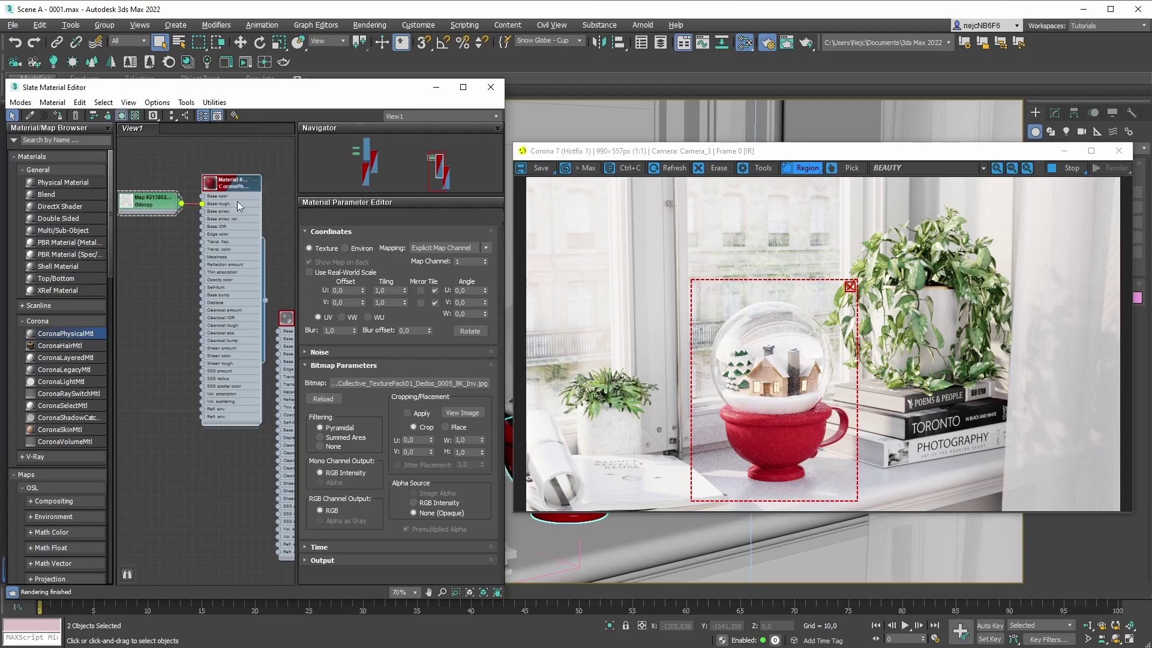
double_click(235, 195)
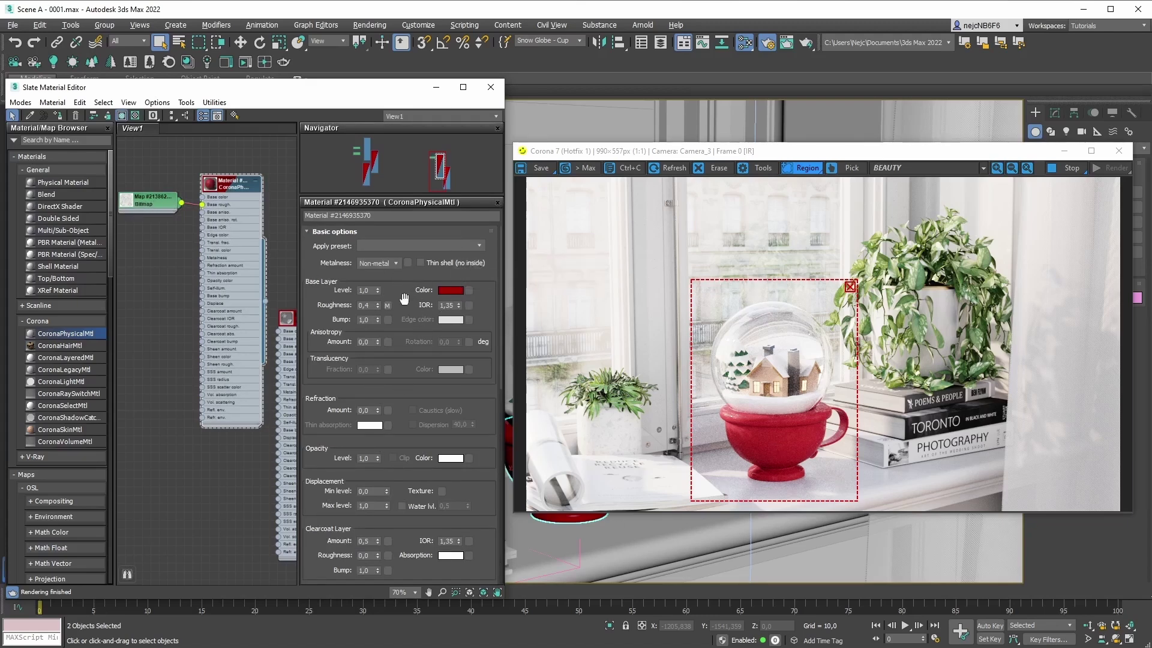
left_click_drag(500, 267, 499, 396)
double_click(380, 416)
type("50")
key("Return")
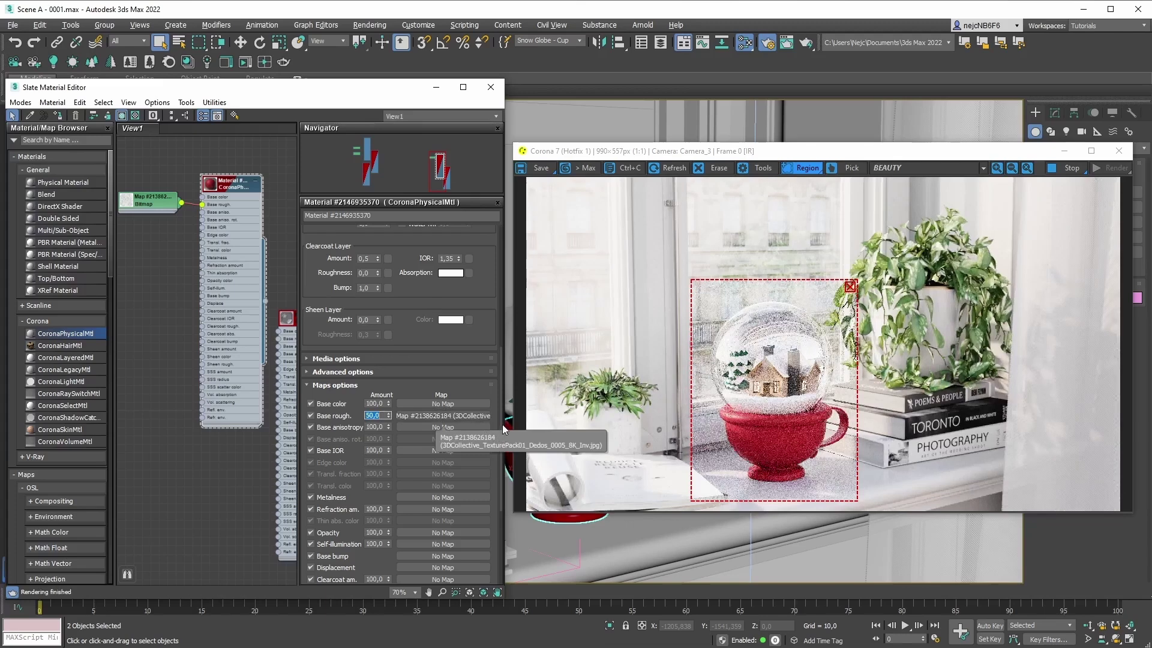
left_click_drag(499, 399, 498, 264)
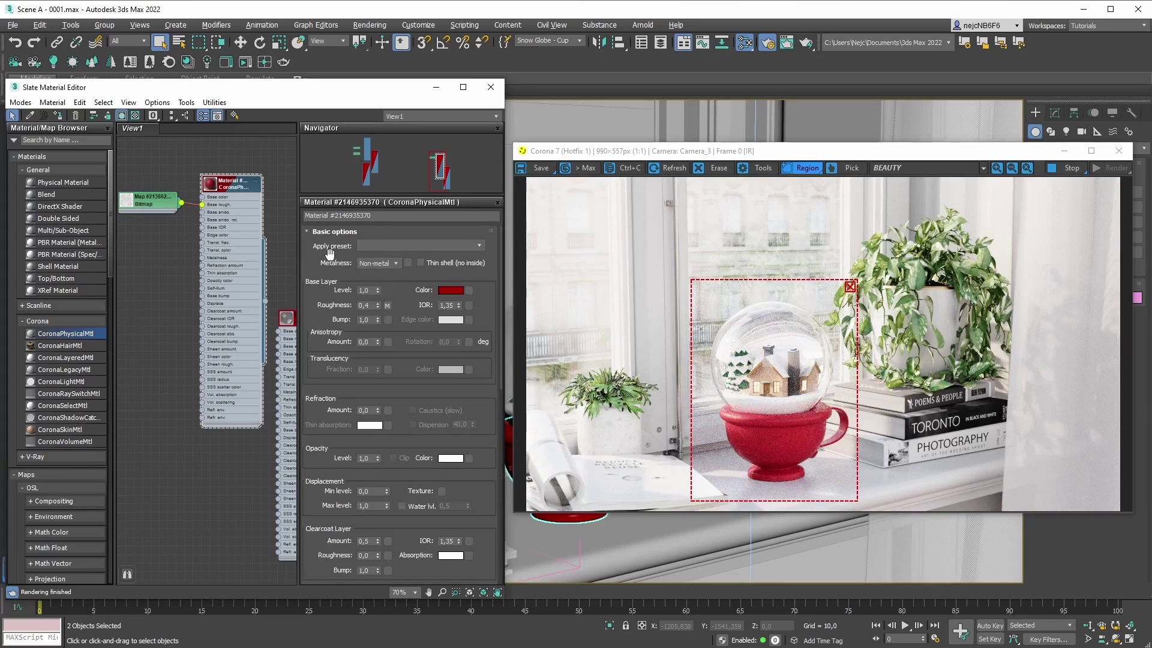
left_click(480, 246)
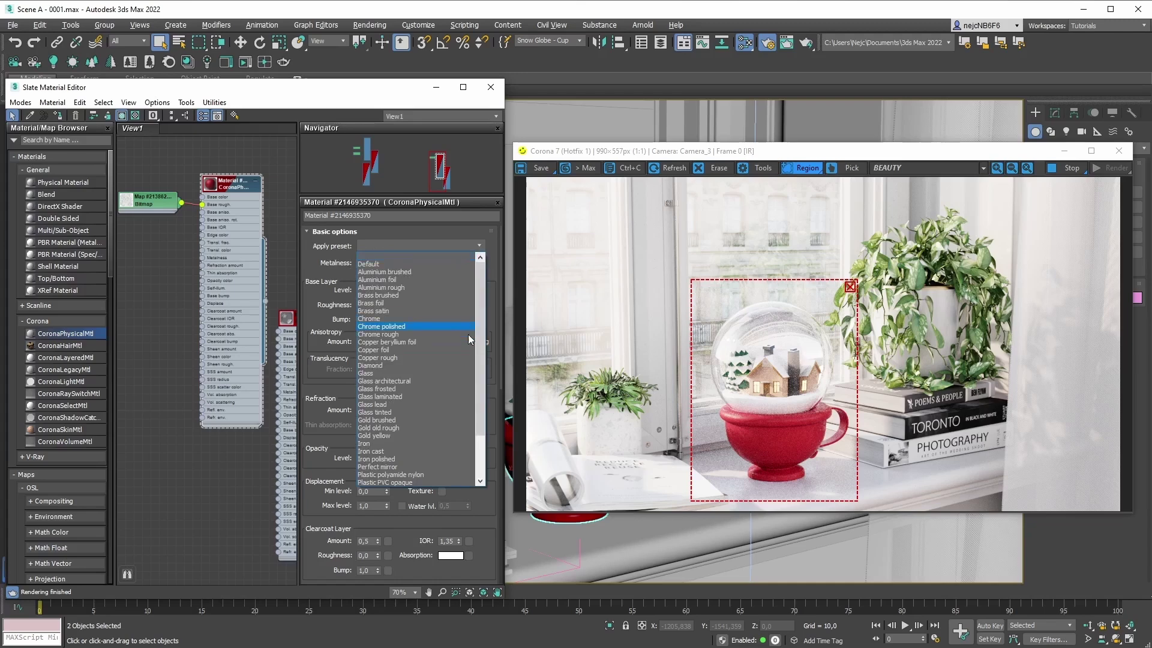
left_click(481, 245)
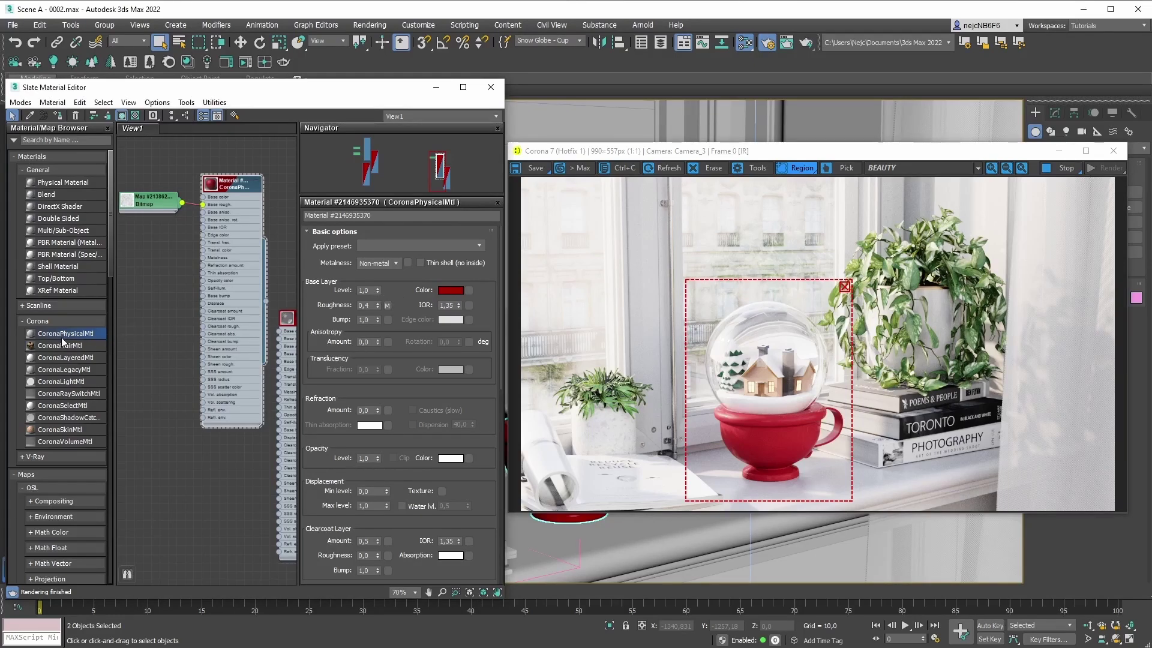
Step: Add another CoronaPhysicalMtl and set its base layer IOR to 3,0 and roughness to 0,16
left_click_drag(56, 333, 163, 275)
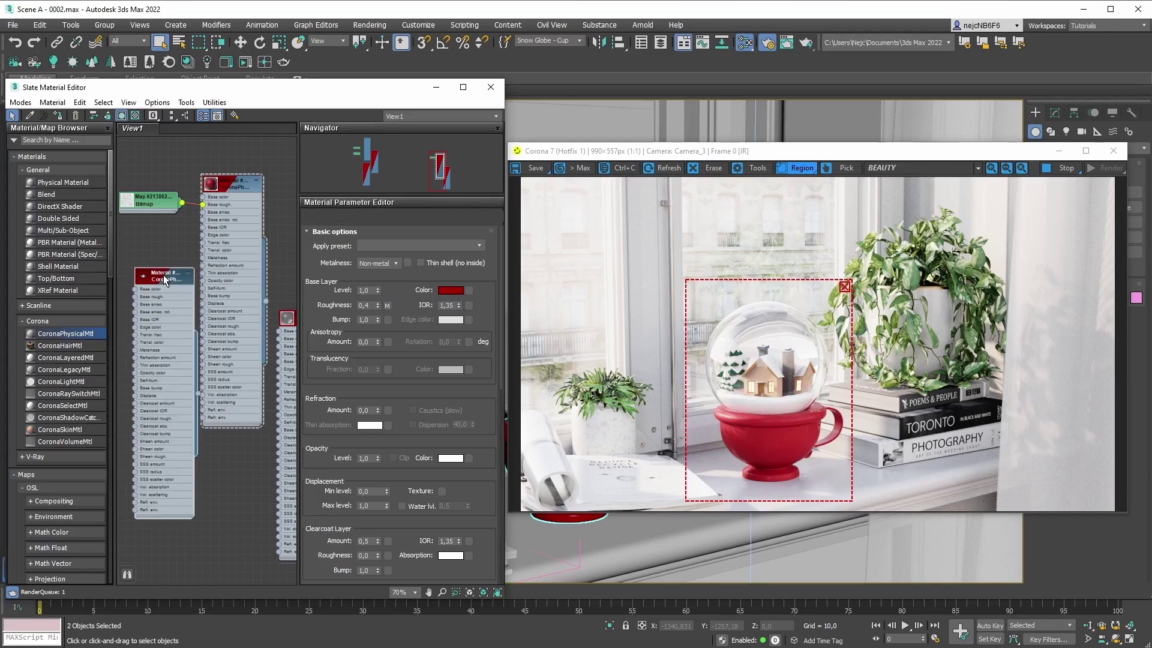
double_click(163, 275)
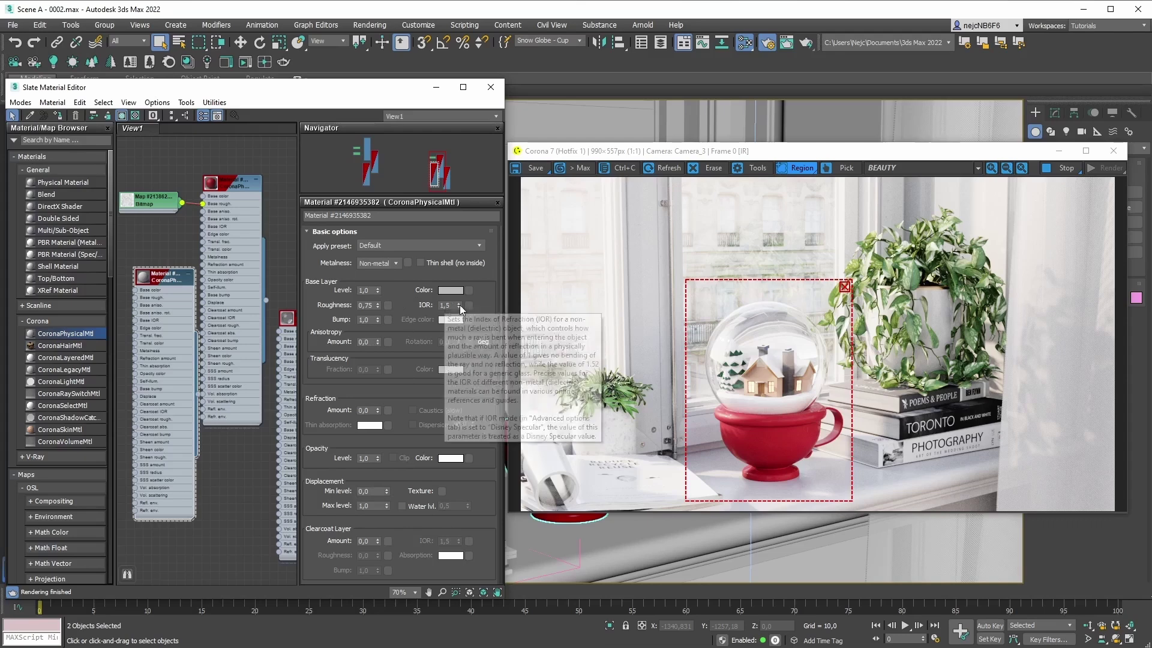
left_click_drag(460, 307, 460, 295)
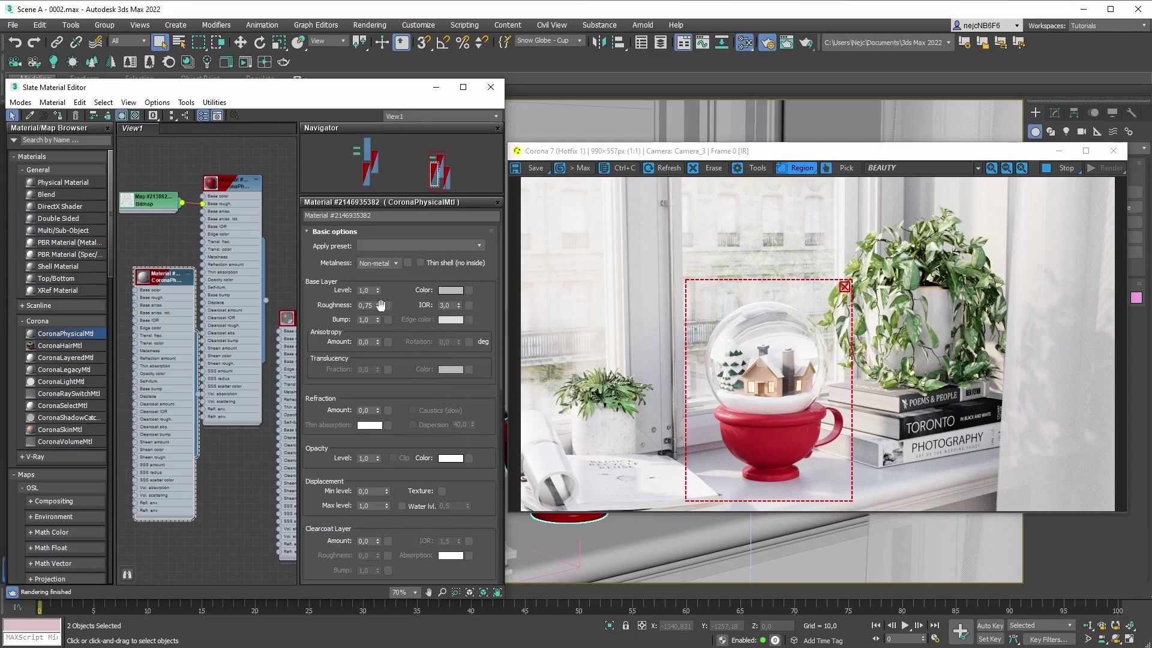
left_click_drag(378, 304, 378, 339)
Step: Apply the Plastic polyamide nylon preset to the newly added material and accept the reset of its properties
left_click(478, 246)
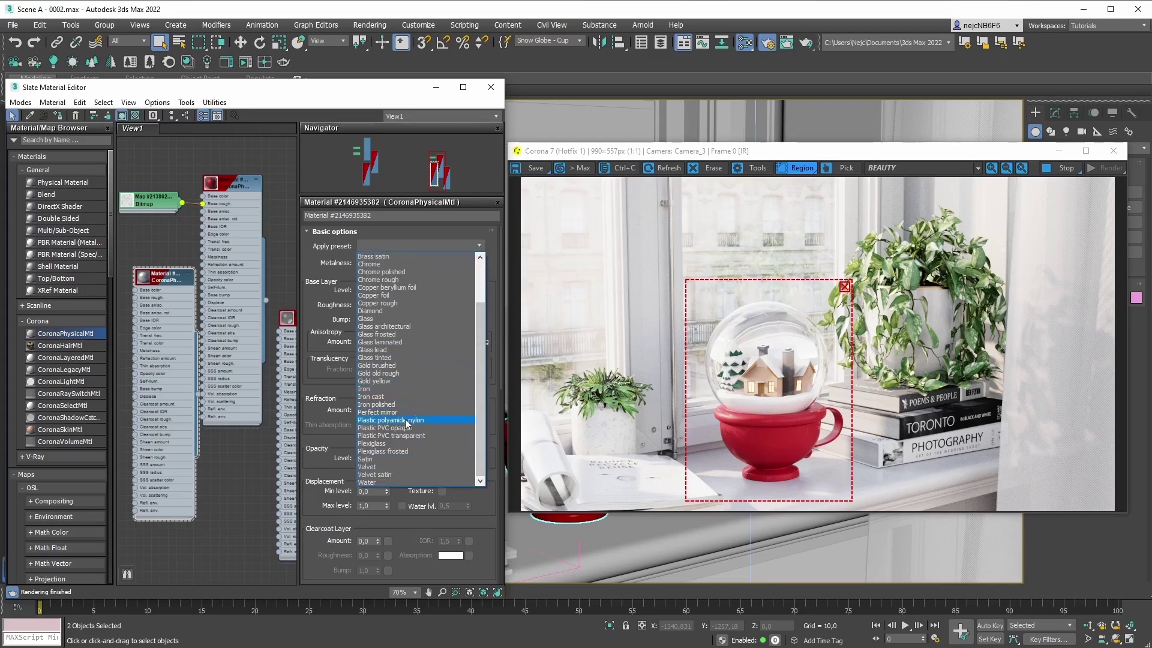
left_click(384, 419)
left_click_drag(463, 291, 515, 274)
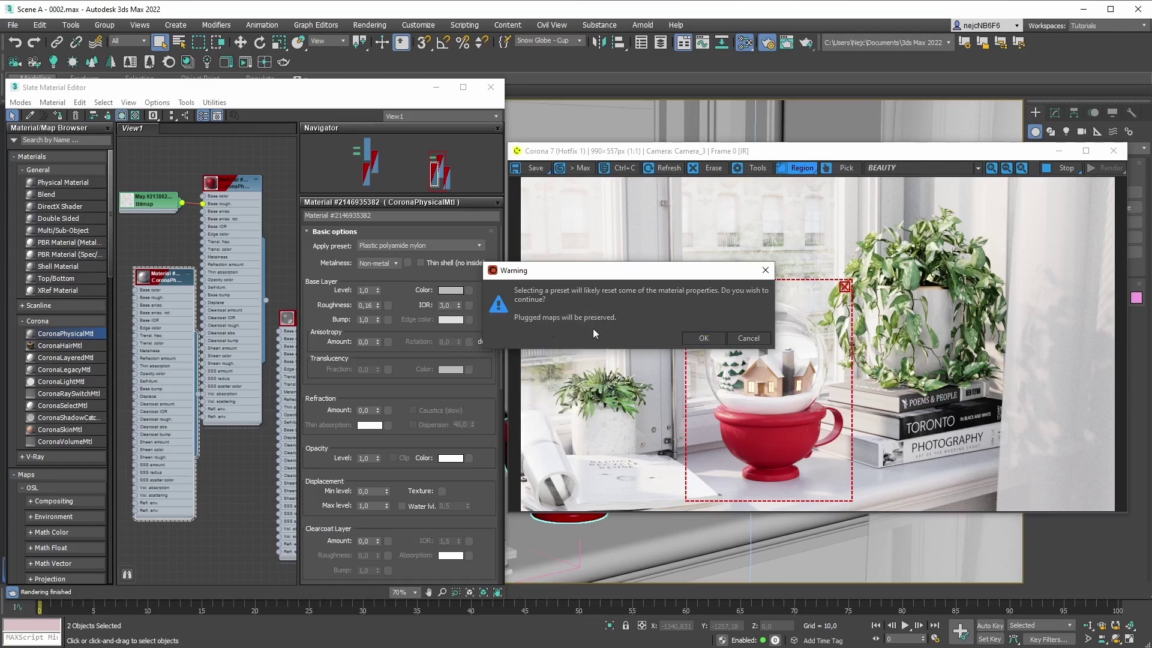
left_click(702, 338)
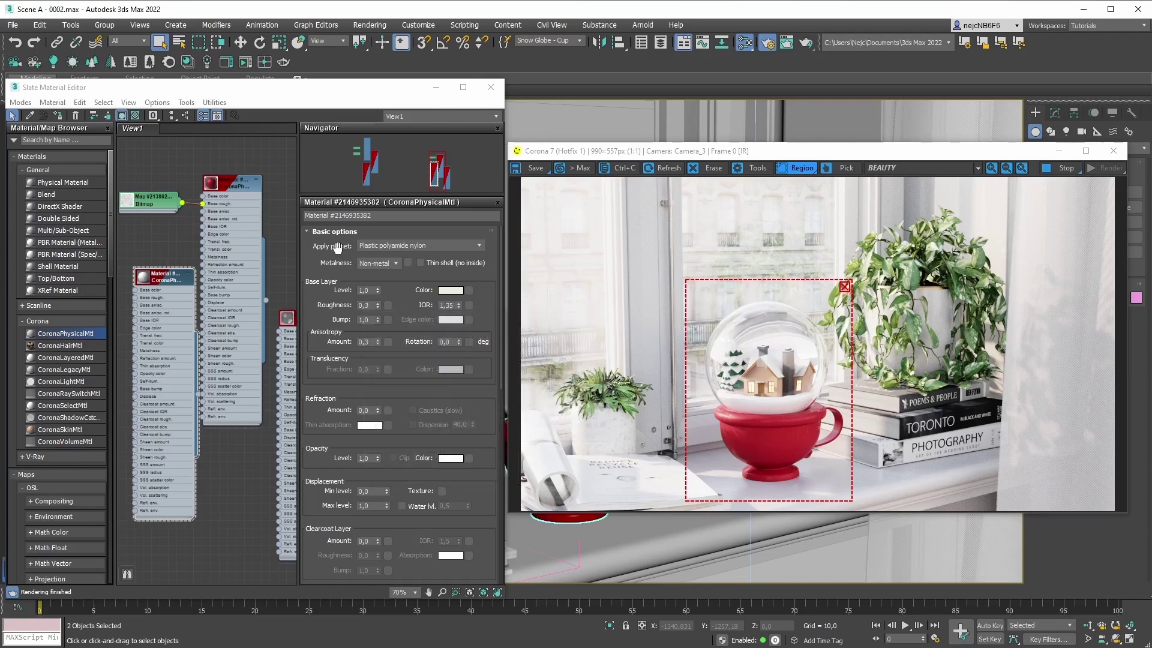
Step: Set the nylon material's base layer IOR to 1,0 and roughness to 0,14
right_click(459, 305)
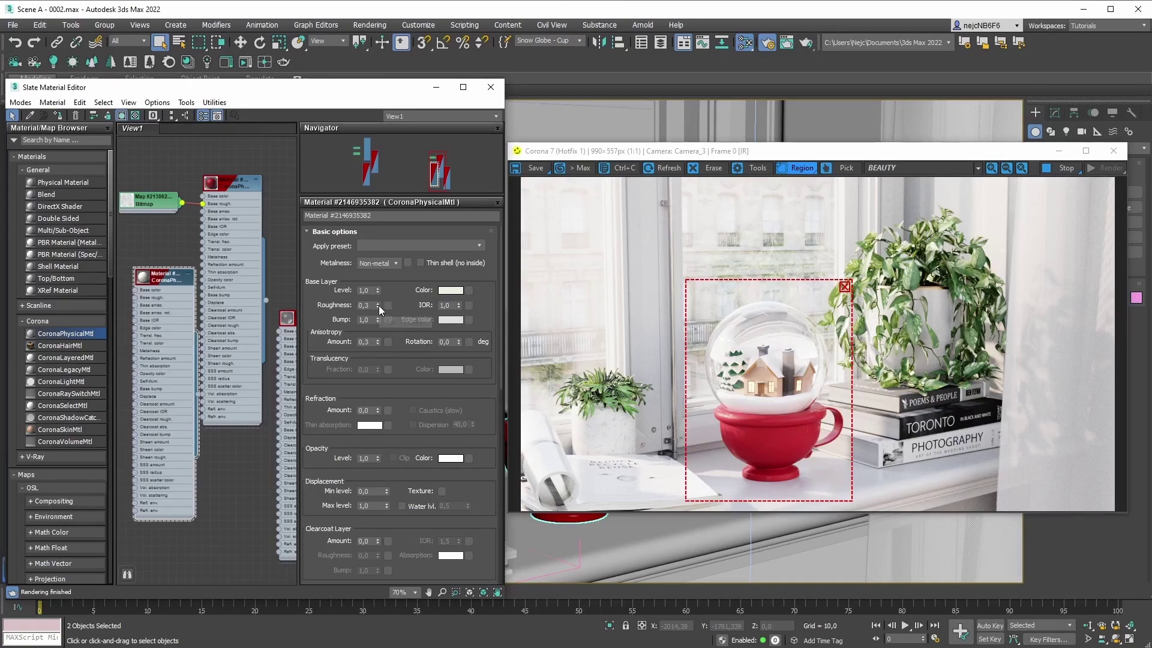
left_click(479, 247)
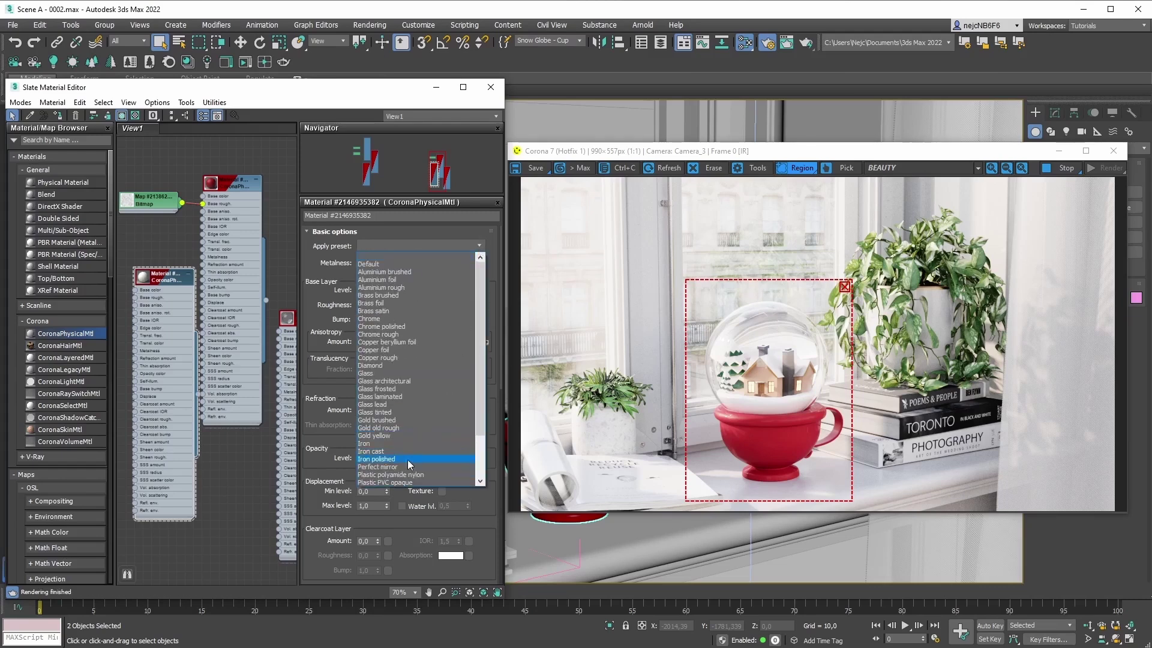
left_click(401, 482)
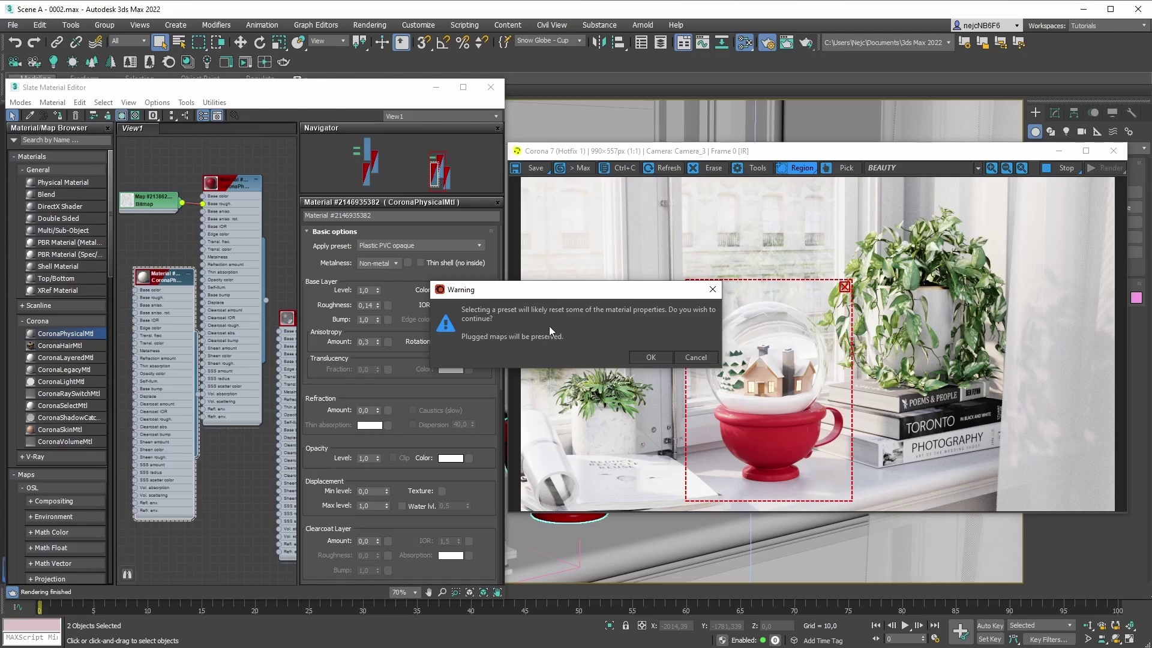
left_click_drag(489, 298, 569, 292)
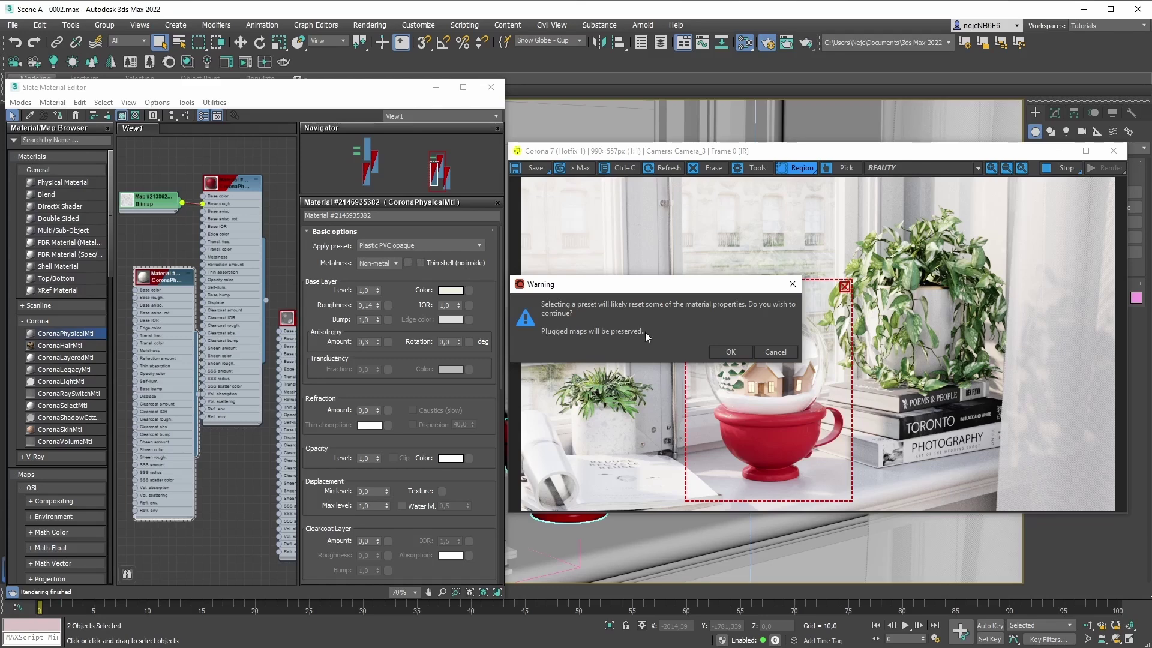
left_click(774, 352)
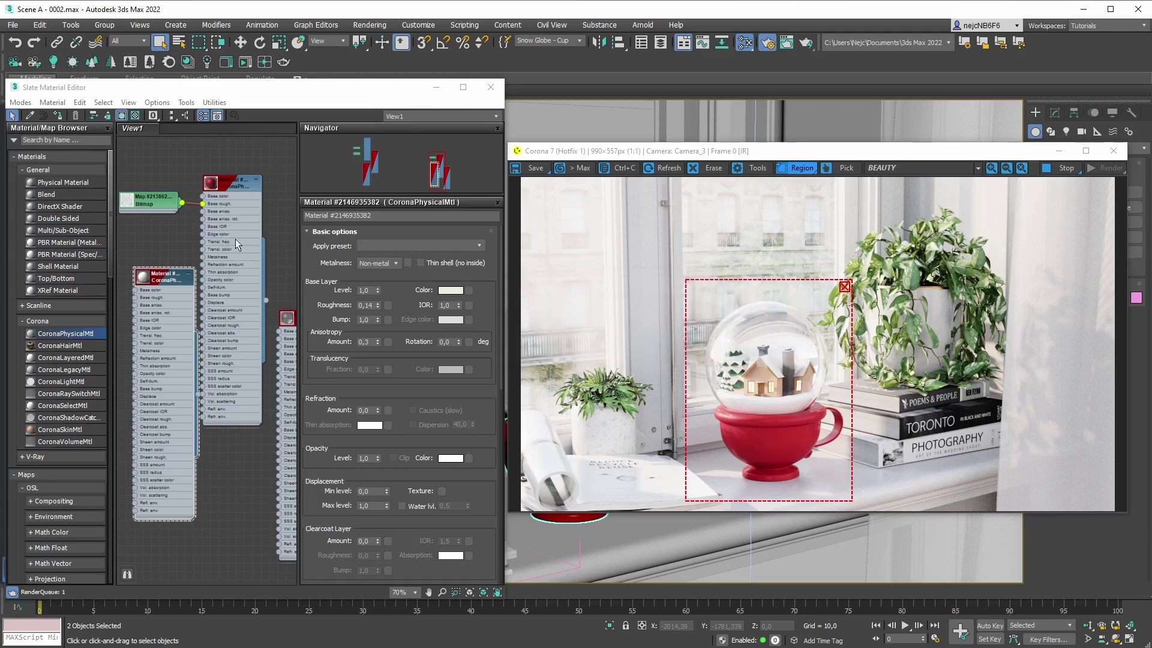
Step: Apply the Plastic polyamide nylon preset to the red cup material, accept the property reset, and check its base roughness map amount
double_click(236, 186)
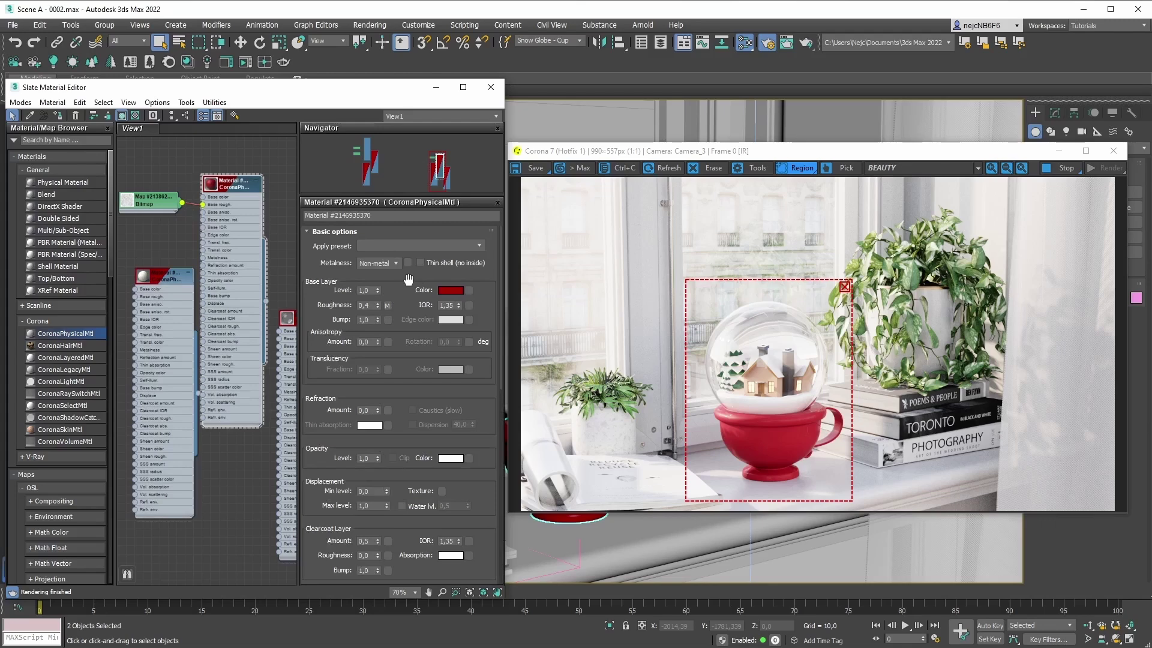
left_click(480, 246)
scroll(404, 439, "down", 2)
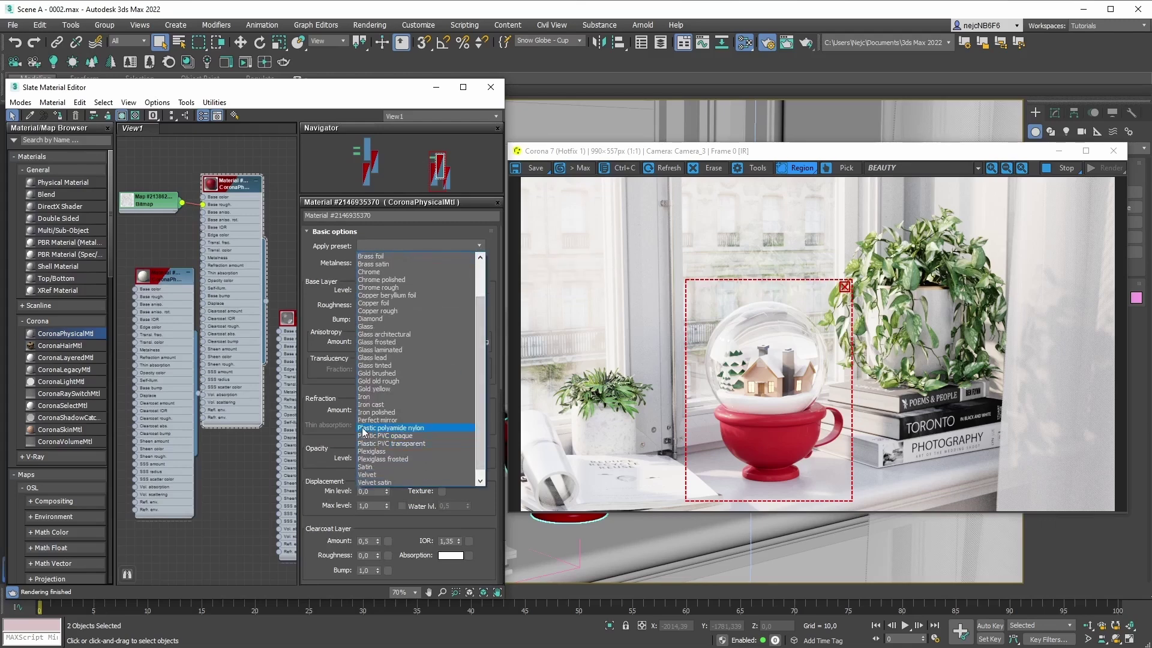
left_click(422, 428)
left_click_drag(488, 299, 535, 256)
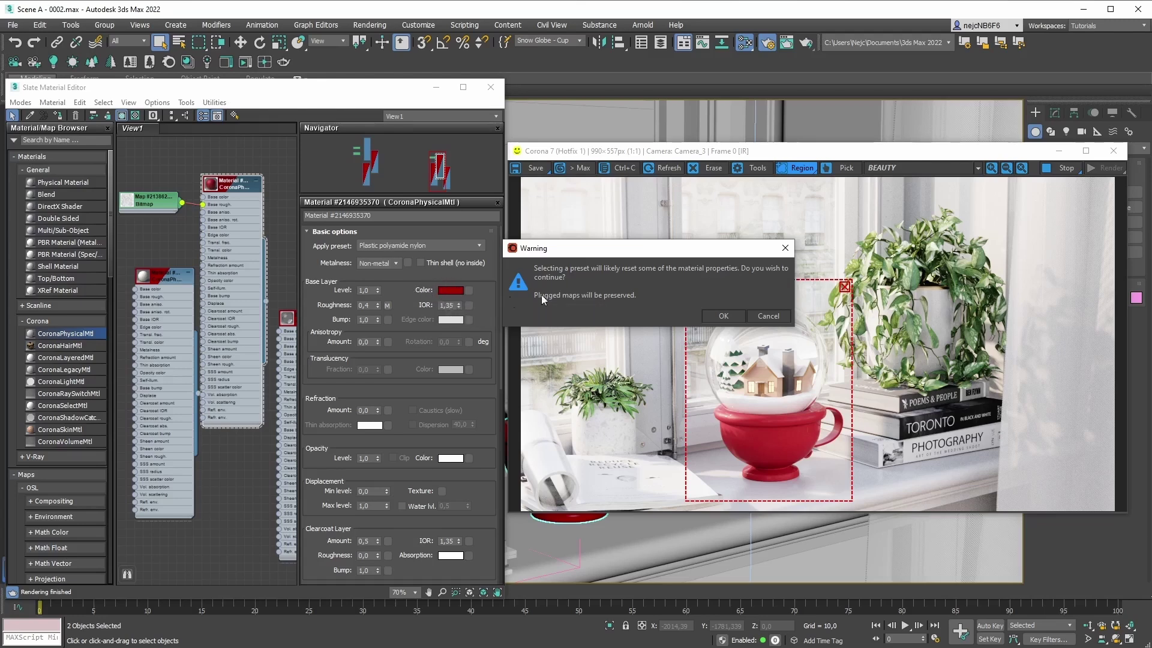
left_click(722, 317)
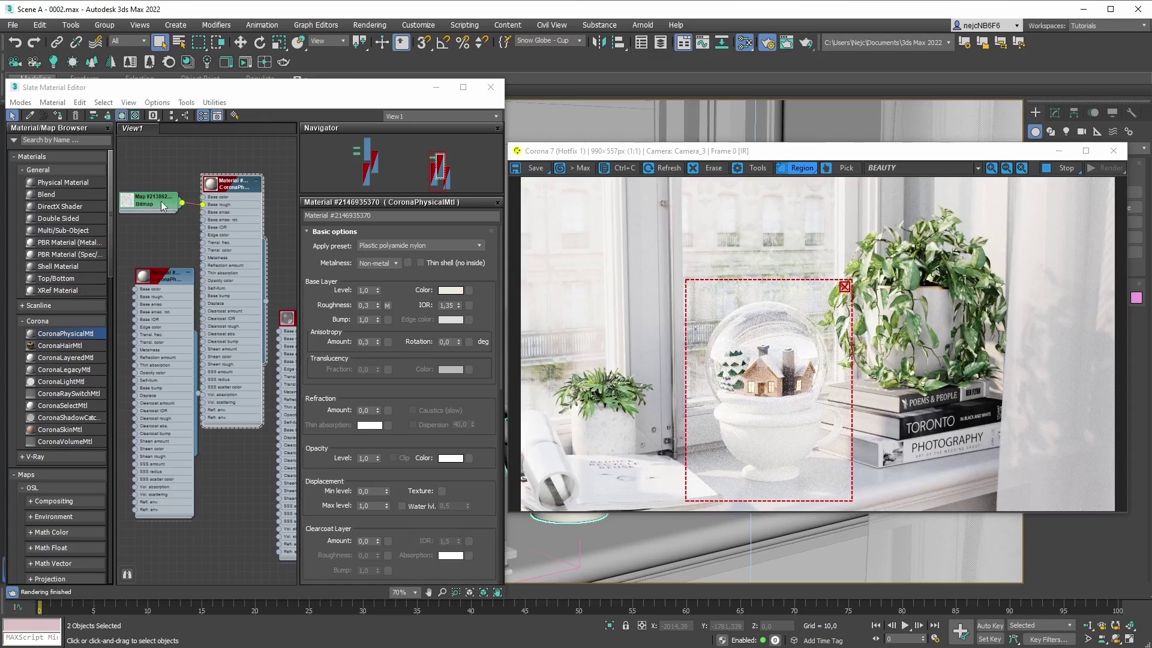
left_click_drag(501, 247, 501, 385)
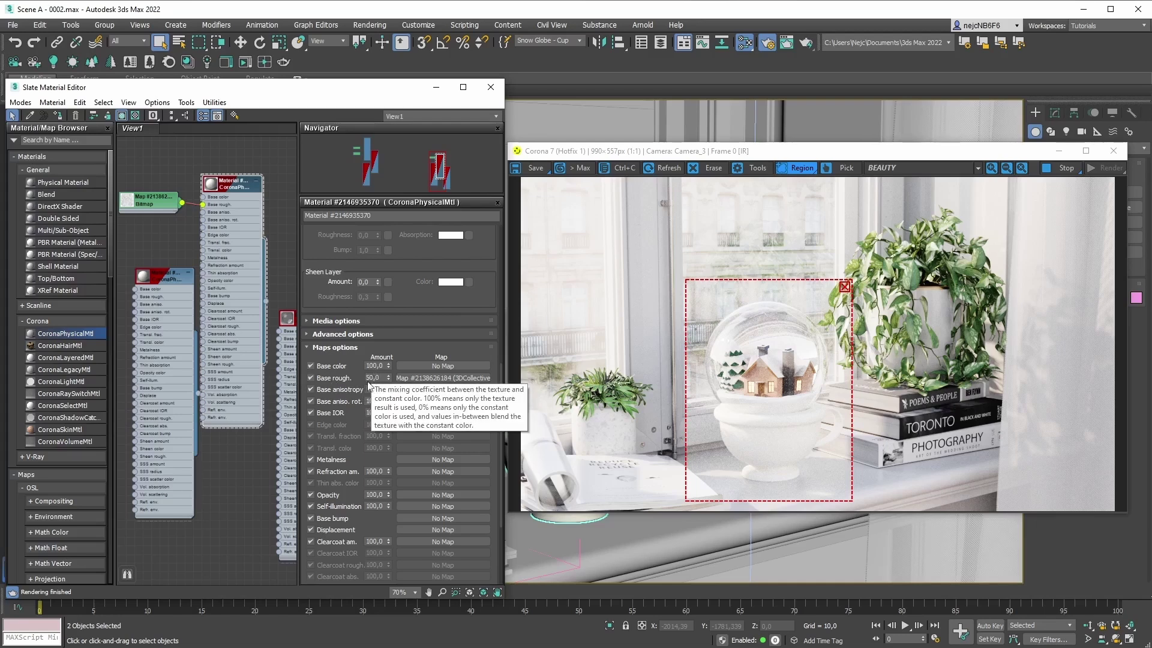
left_click_drag(499, 389, 498, 214)
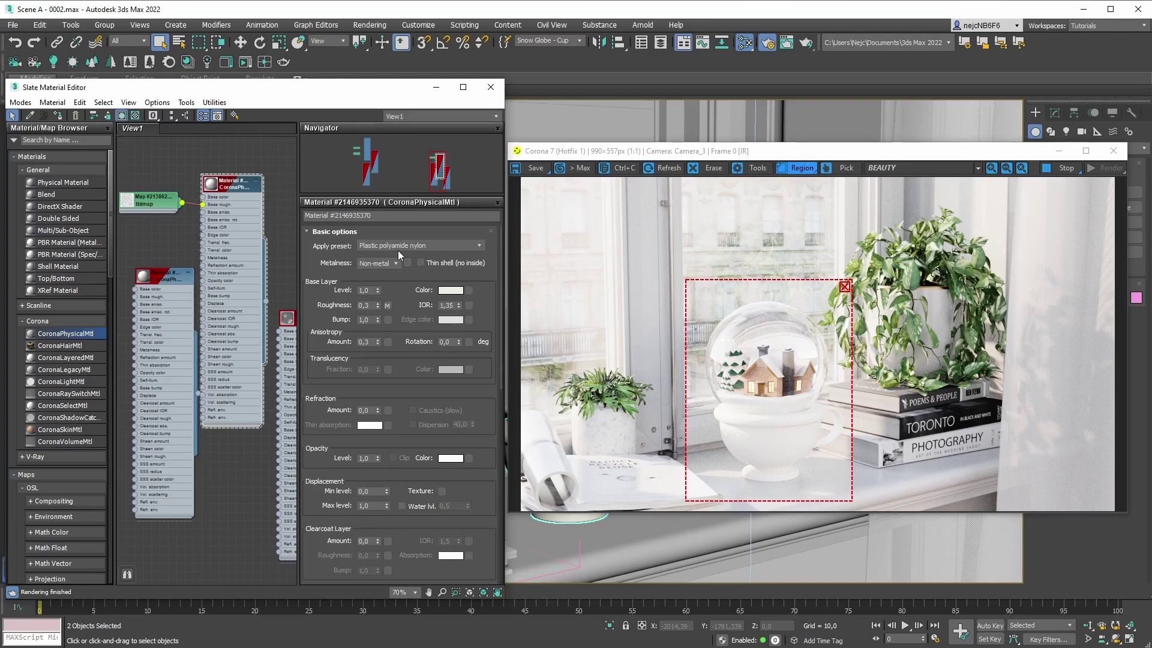
Step: Apply the Default preset to the cup material
left_click(480, 245)
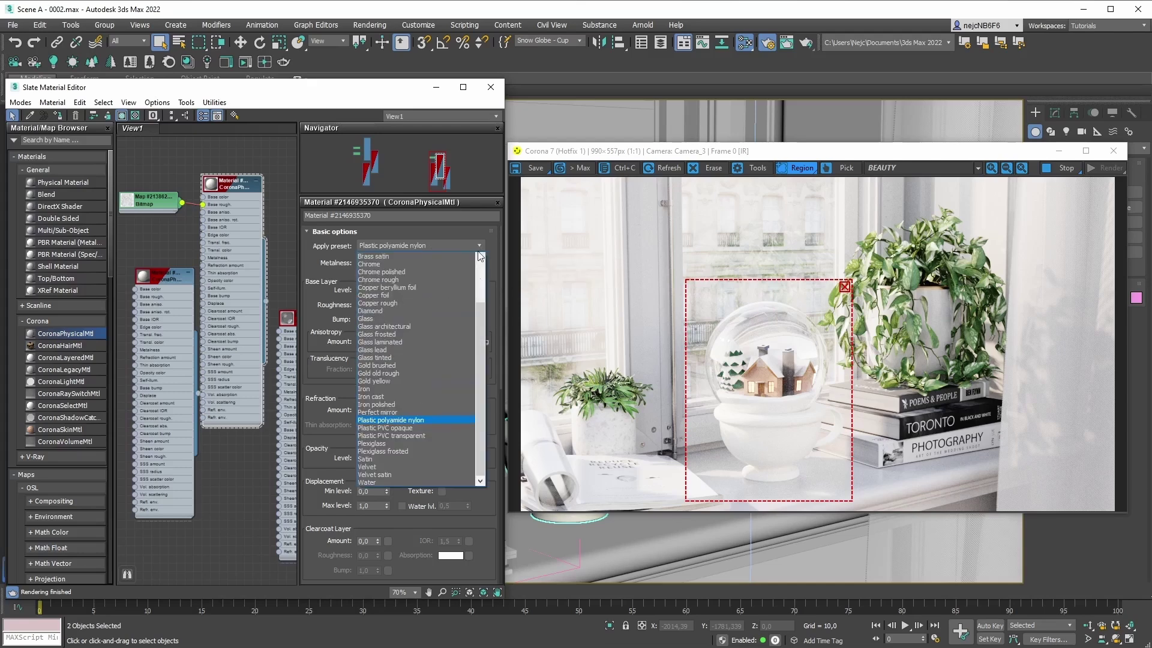
left_click_drag(479, 318, 480, 272)
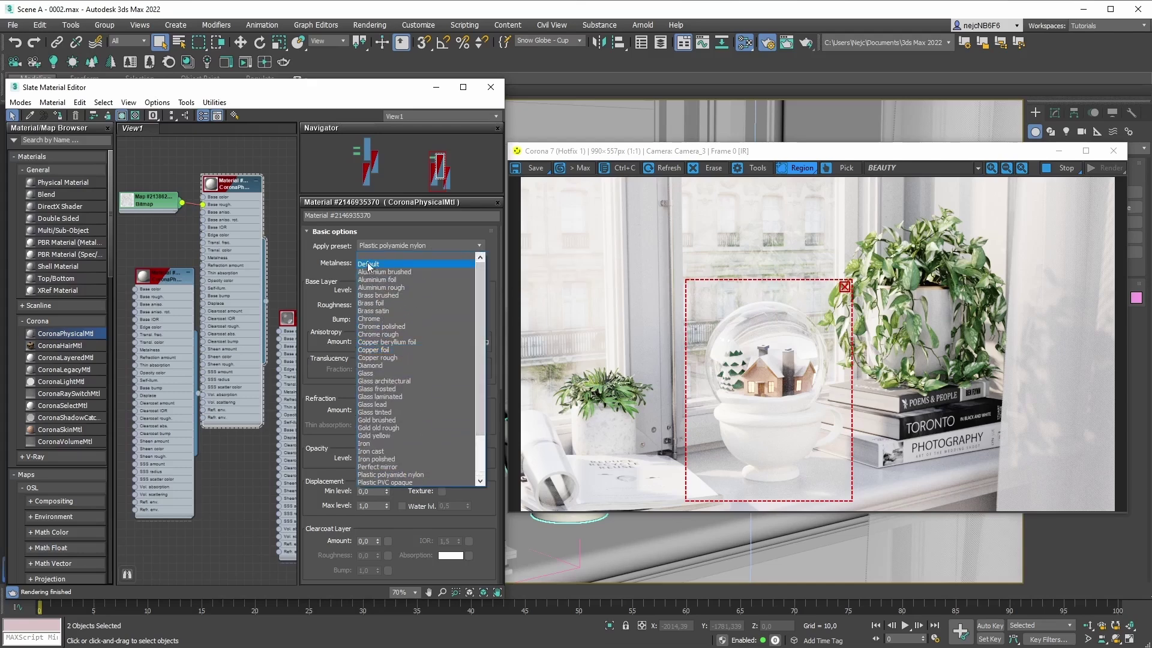
left_click_drag(478, 290, 479, 335)
scroll(480, 332, "up", 2)
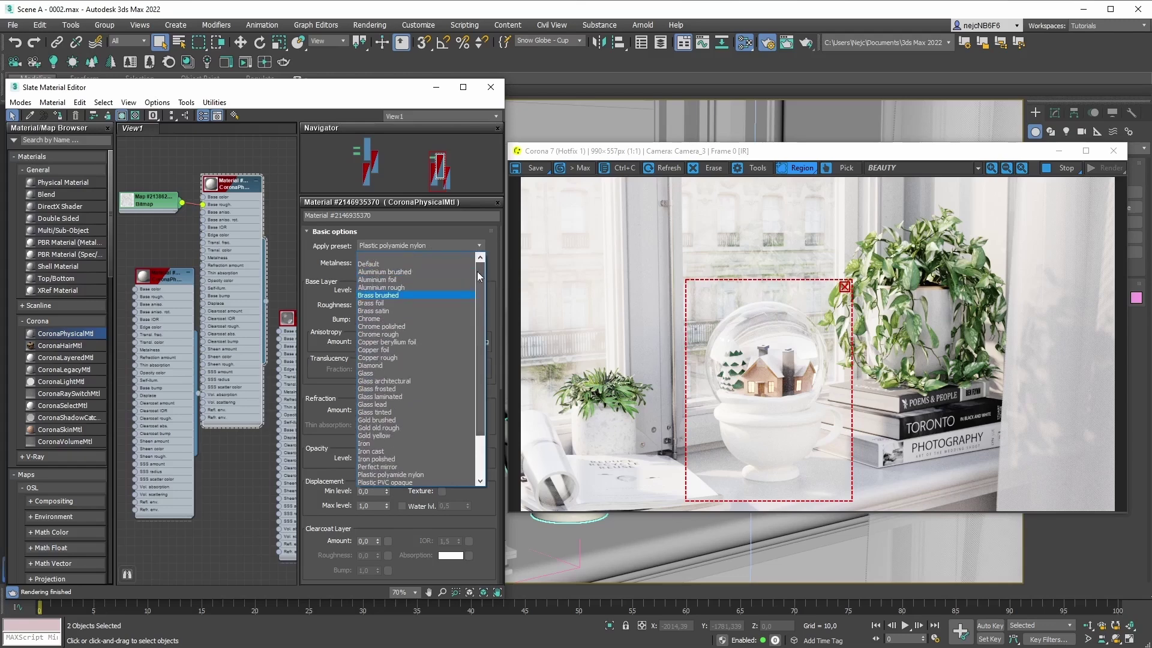
left_click(368, 264)
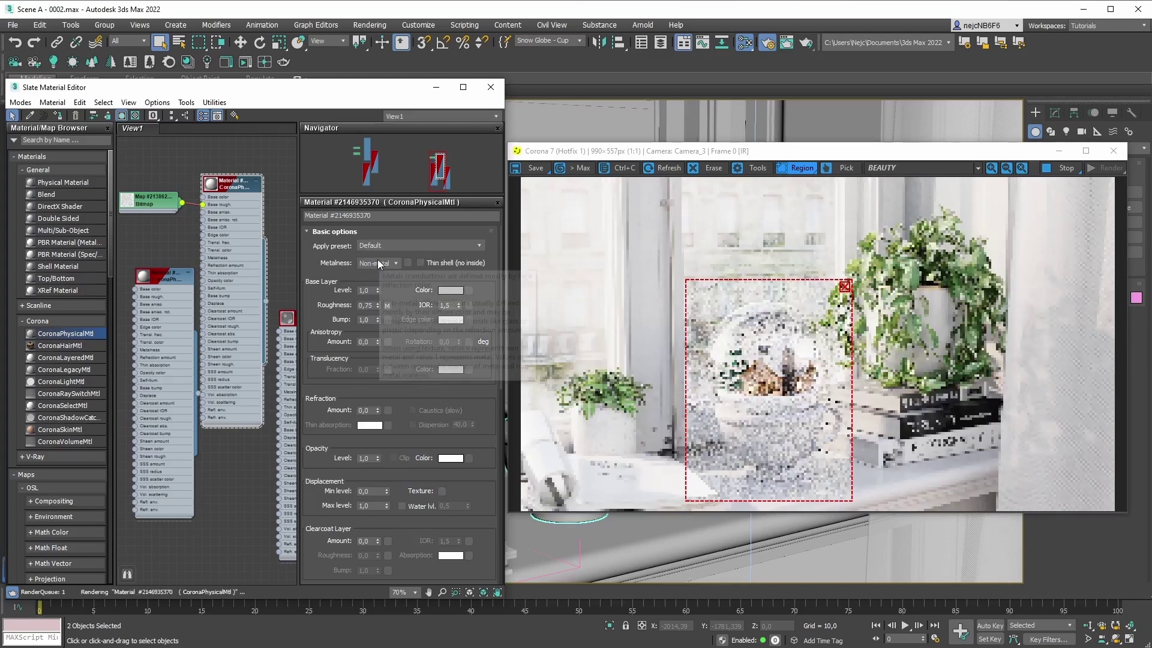